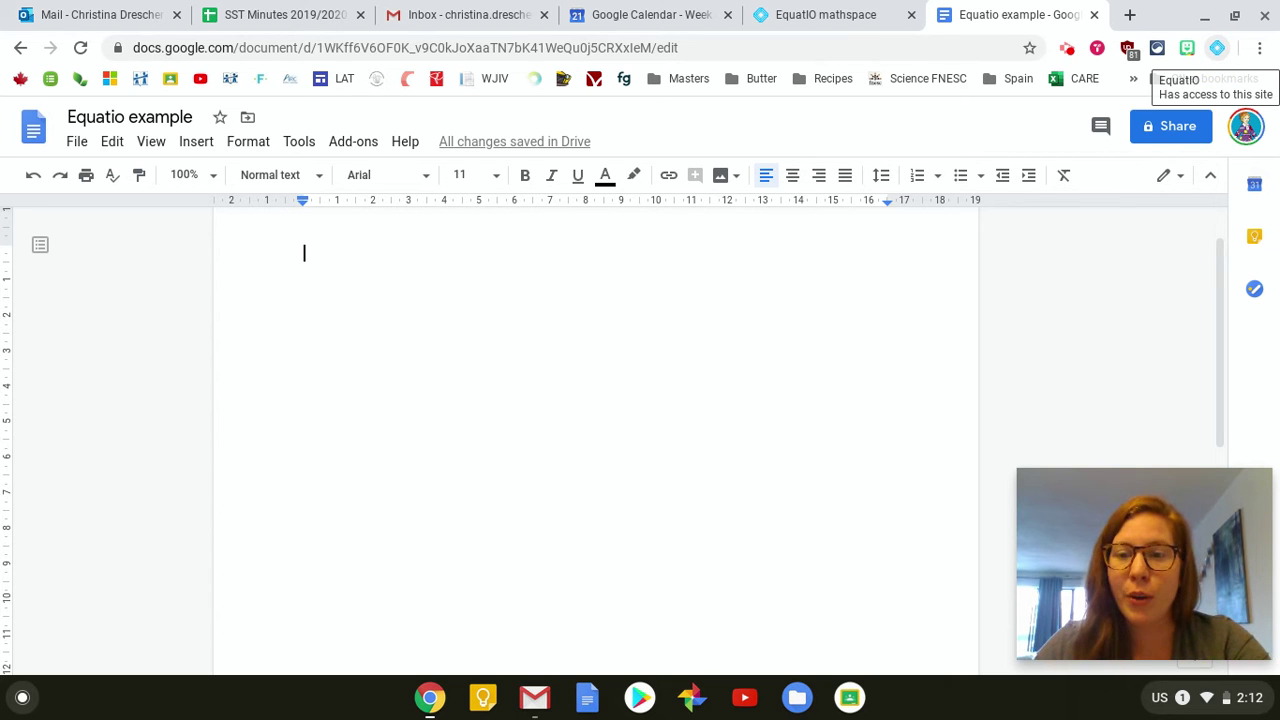
# Step: Open EquatIO in the document and activate the Equation Editor's empty math field
pyautogui.click(1216, 47)
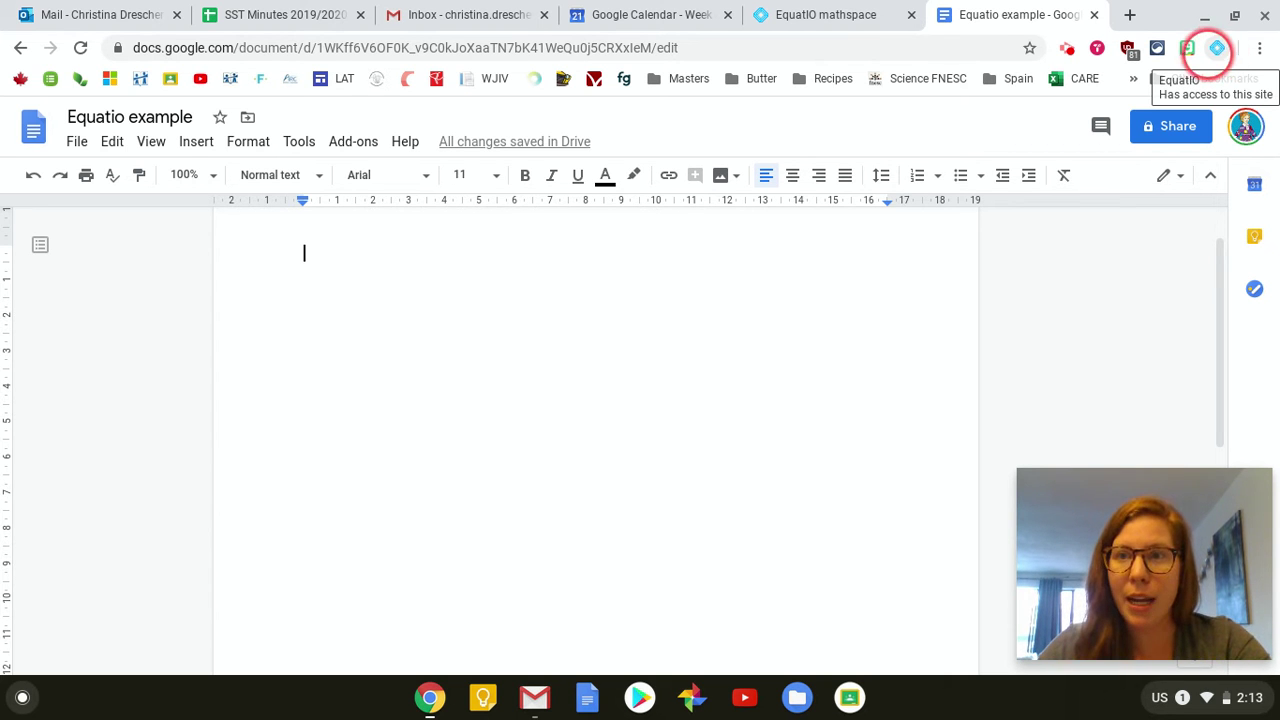
pyautogui.click(1218, 48)
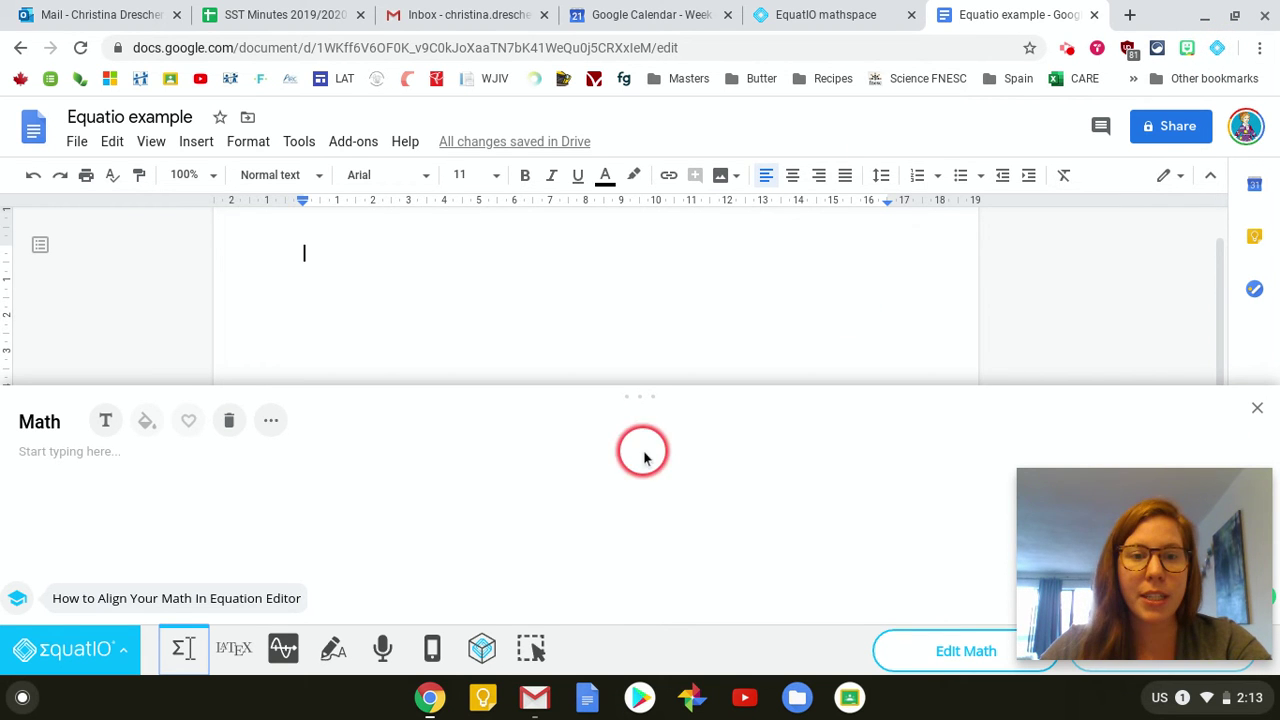
pyautogui.moveTo(1171, 575)
pyautogui.mouseDown()
pyautogui.moveTo(1028, 170)
pyautogui.moveTo(1108, 147)
pyautogui.mouseUp()
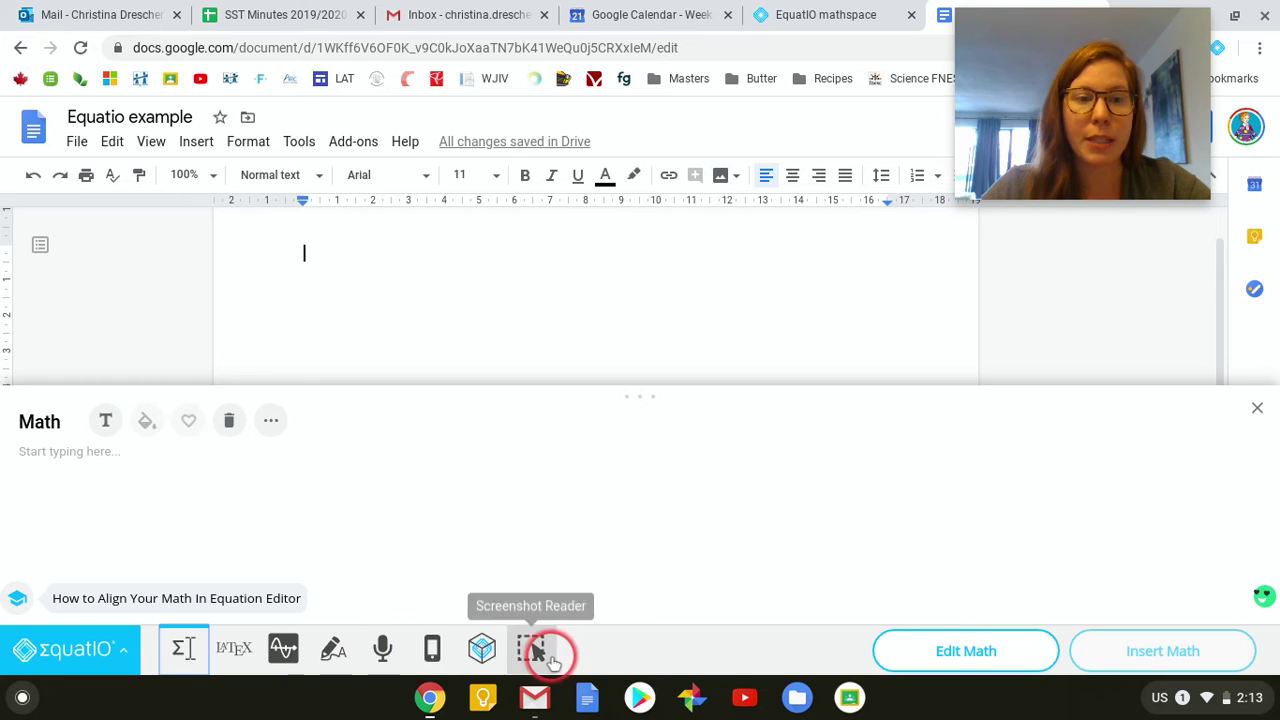
pyautogui.click(178, 652)
pyautogui.click(180, 650)
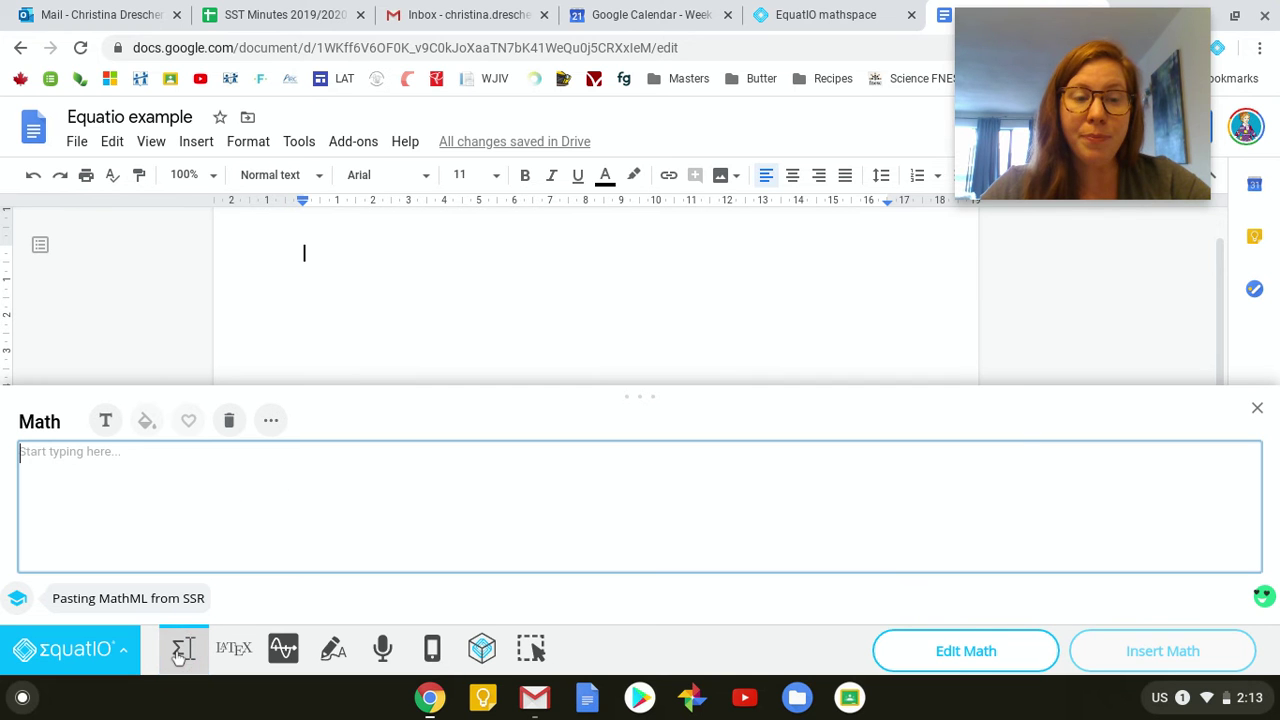
pyautogui.click(120, 476)
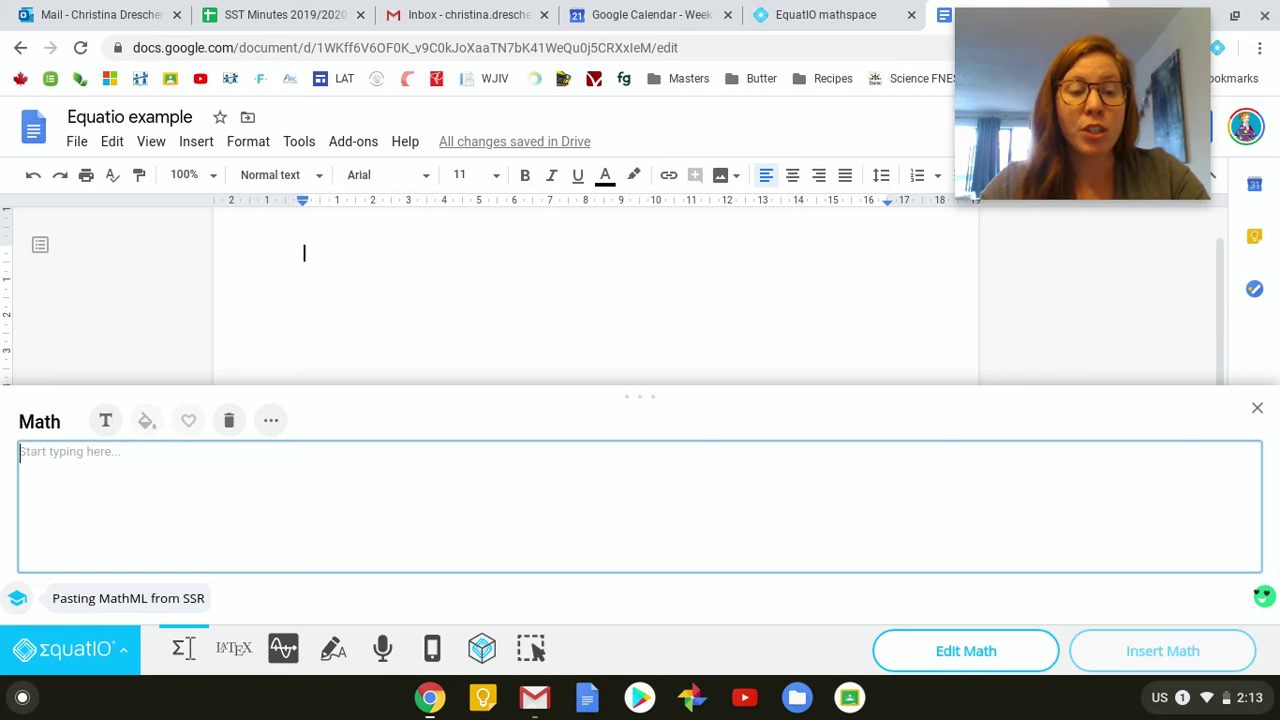
# Step: Enter the equation √7 − 5³ = x² in the math field, using the suggested square root and squared forms
pyautogui.write('sq')
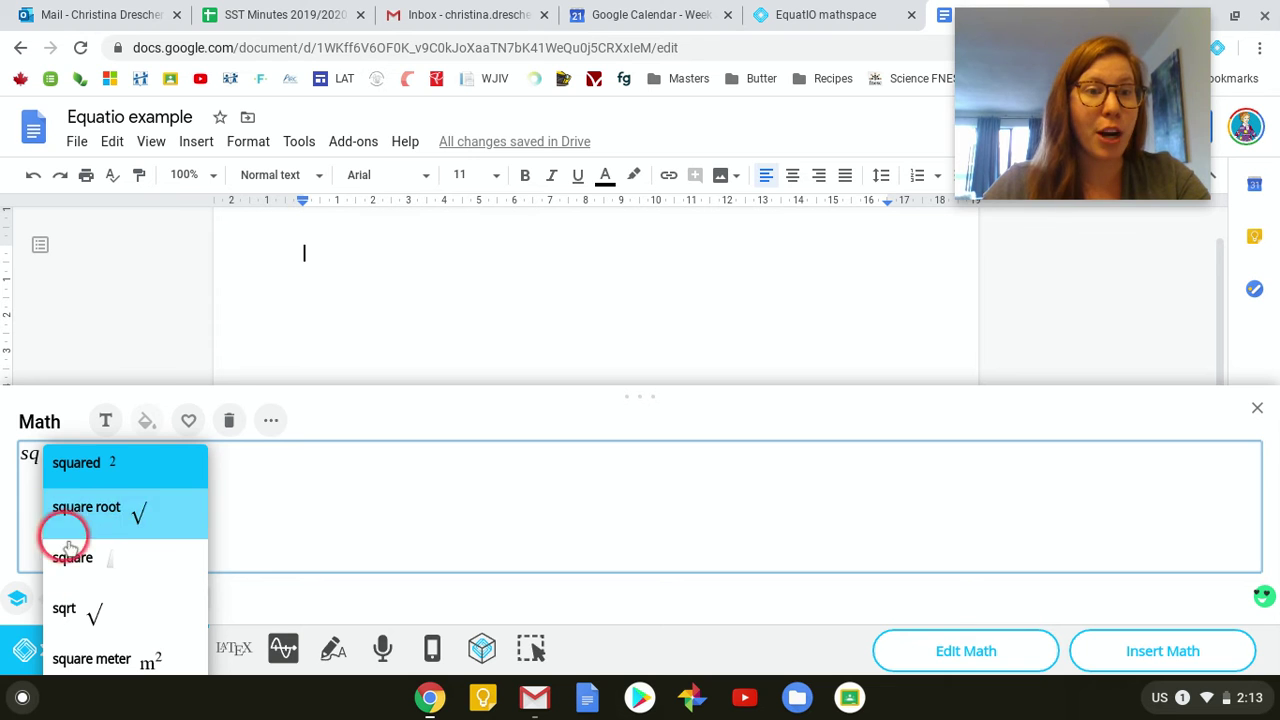
pyautogui.click(137, 520)
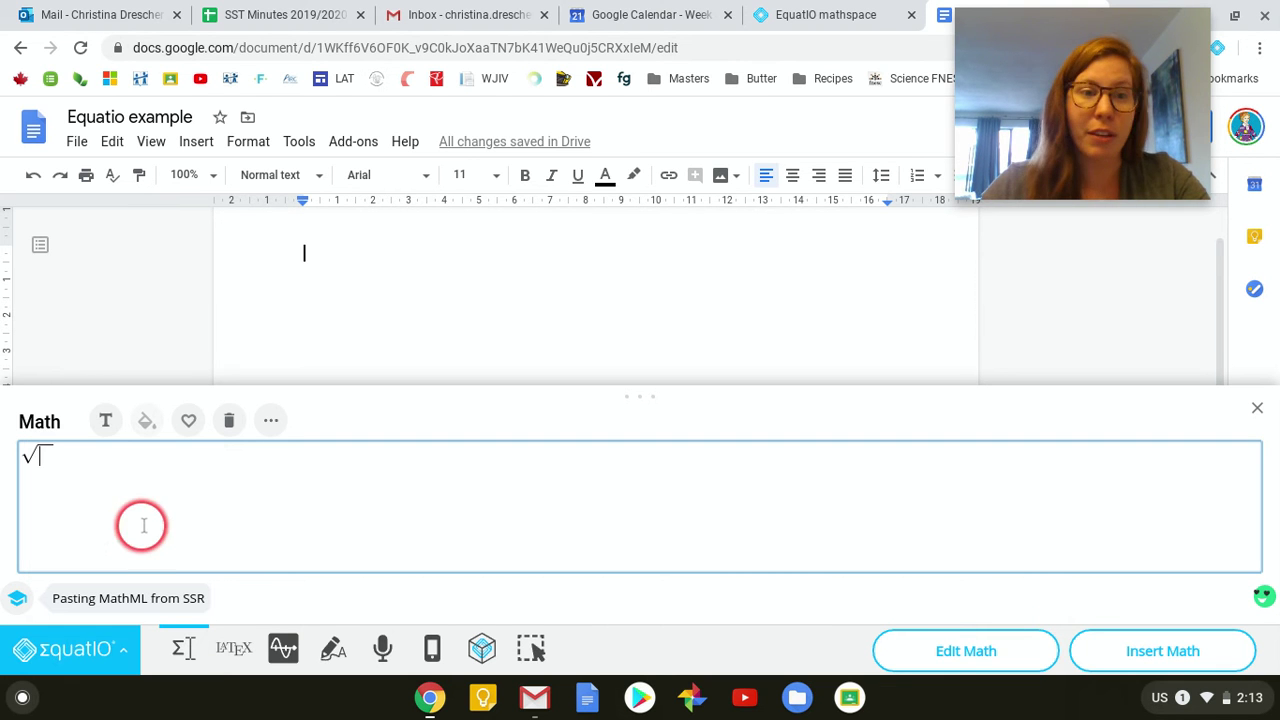
pyautogui.write('7')
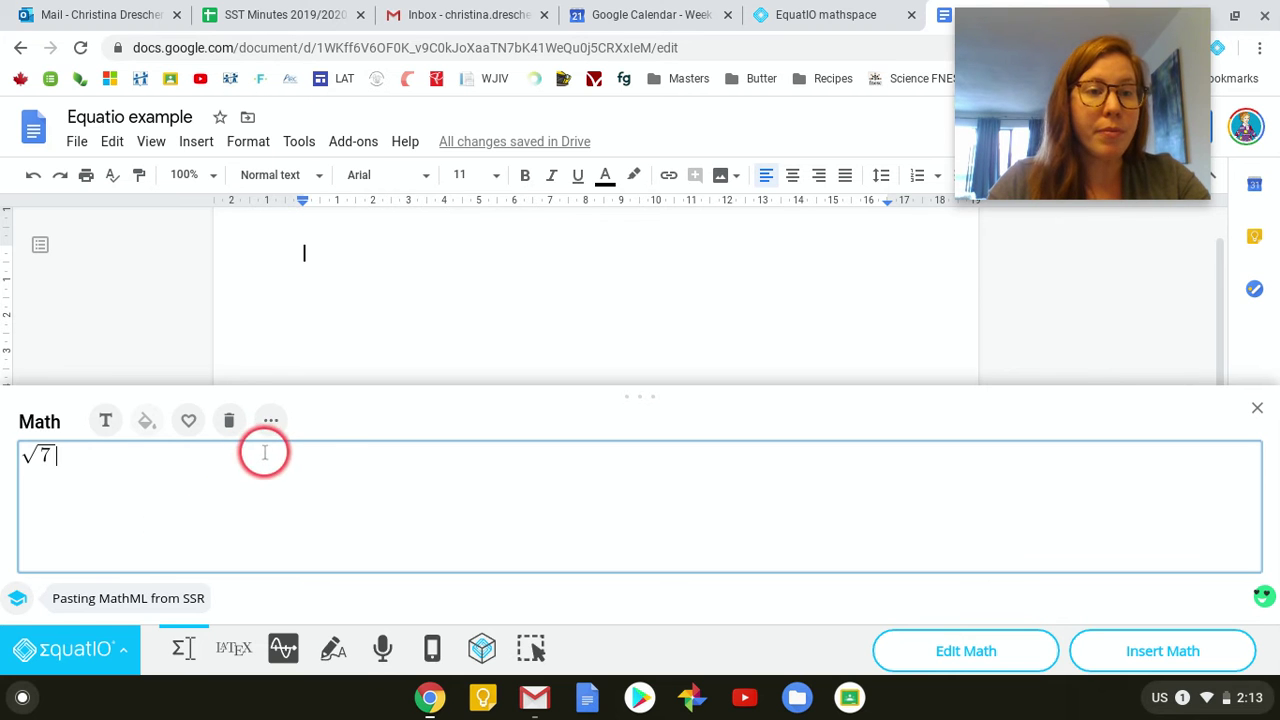
pyautogui.write('-')
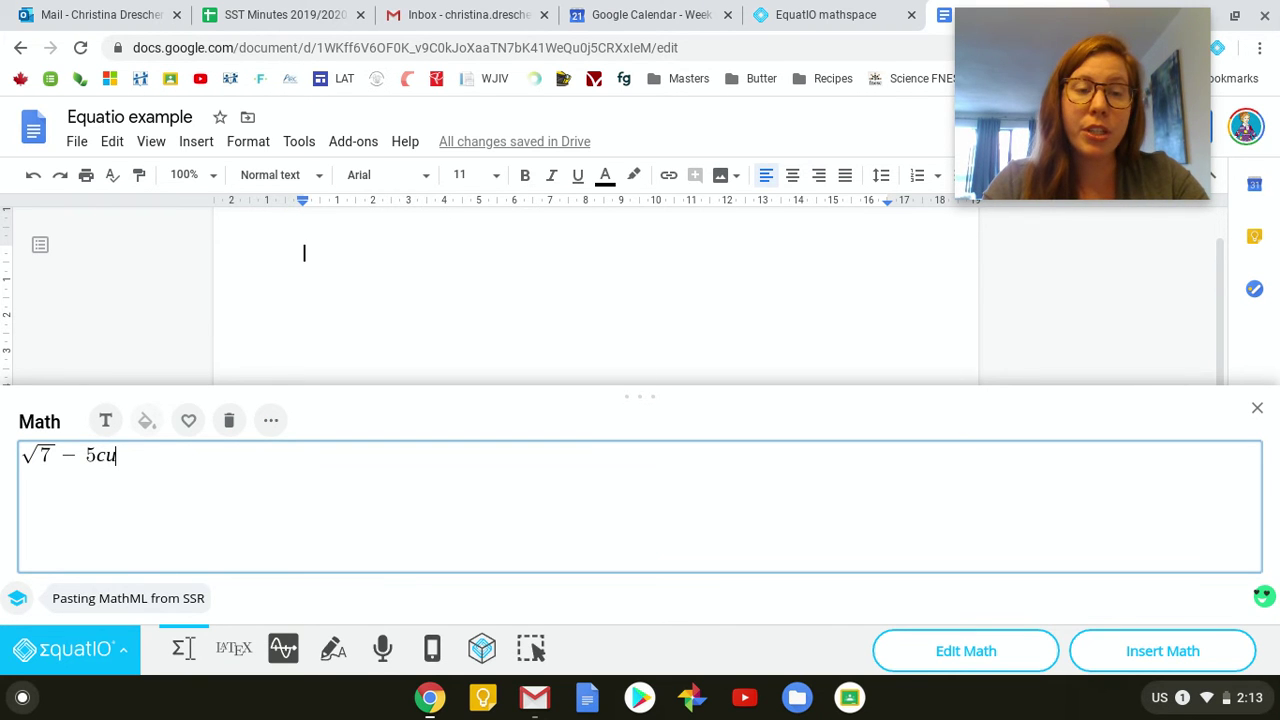
pyautogui.press('Return')
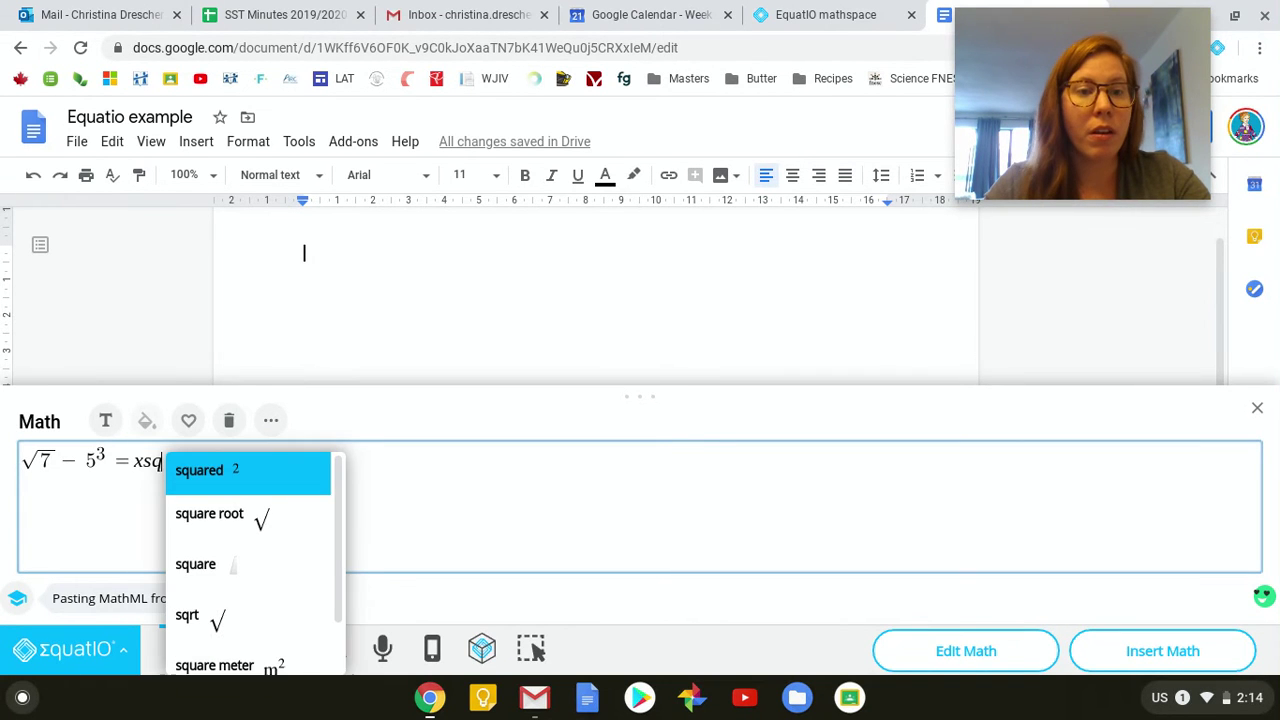
pyautogui.press('Return')
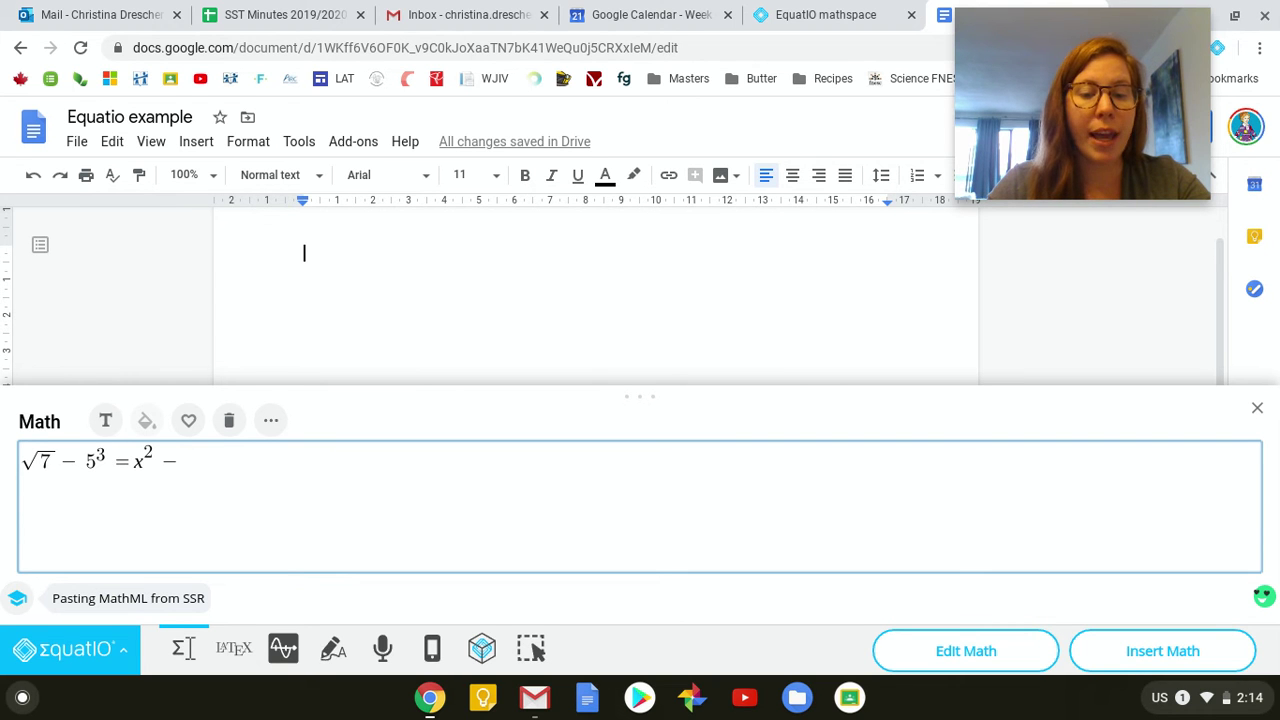
# Step: Try adding "fourth" after the equation's last minus sign, browse the suggestions, pick theta, and delete the added characters
pyautogui.write('r')
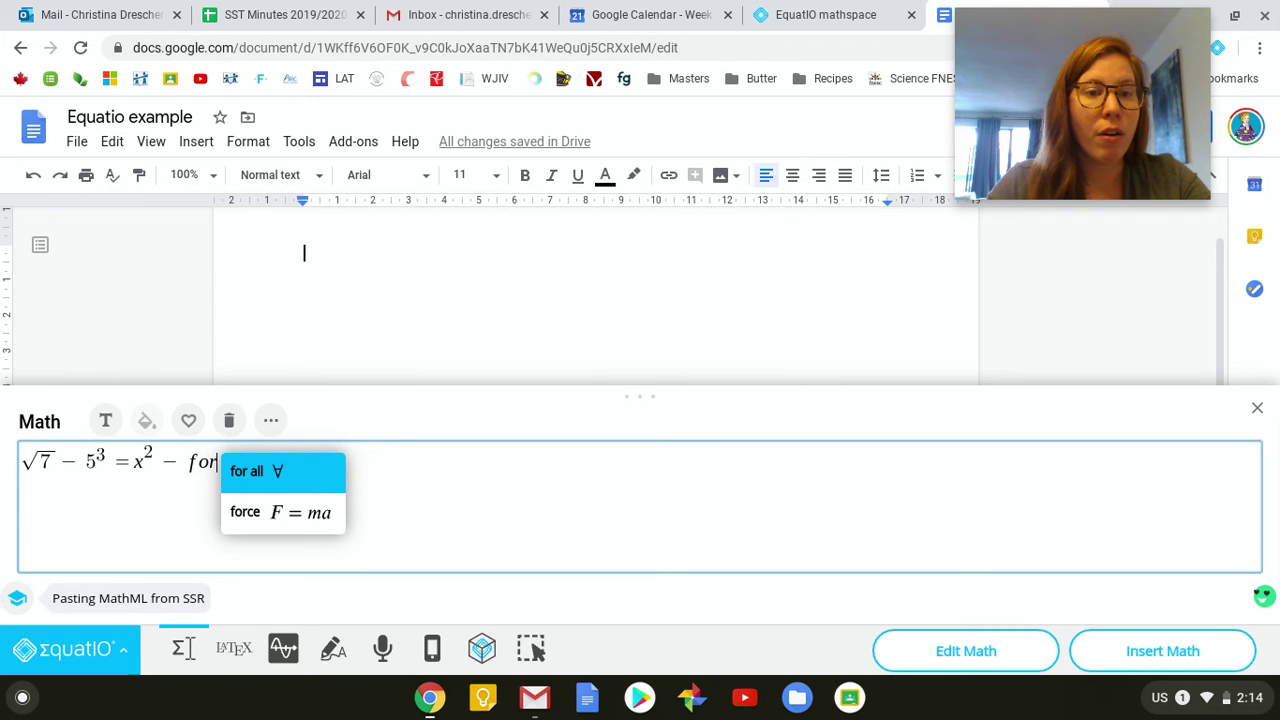
pyautogui.write('u')
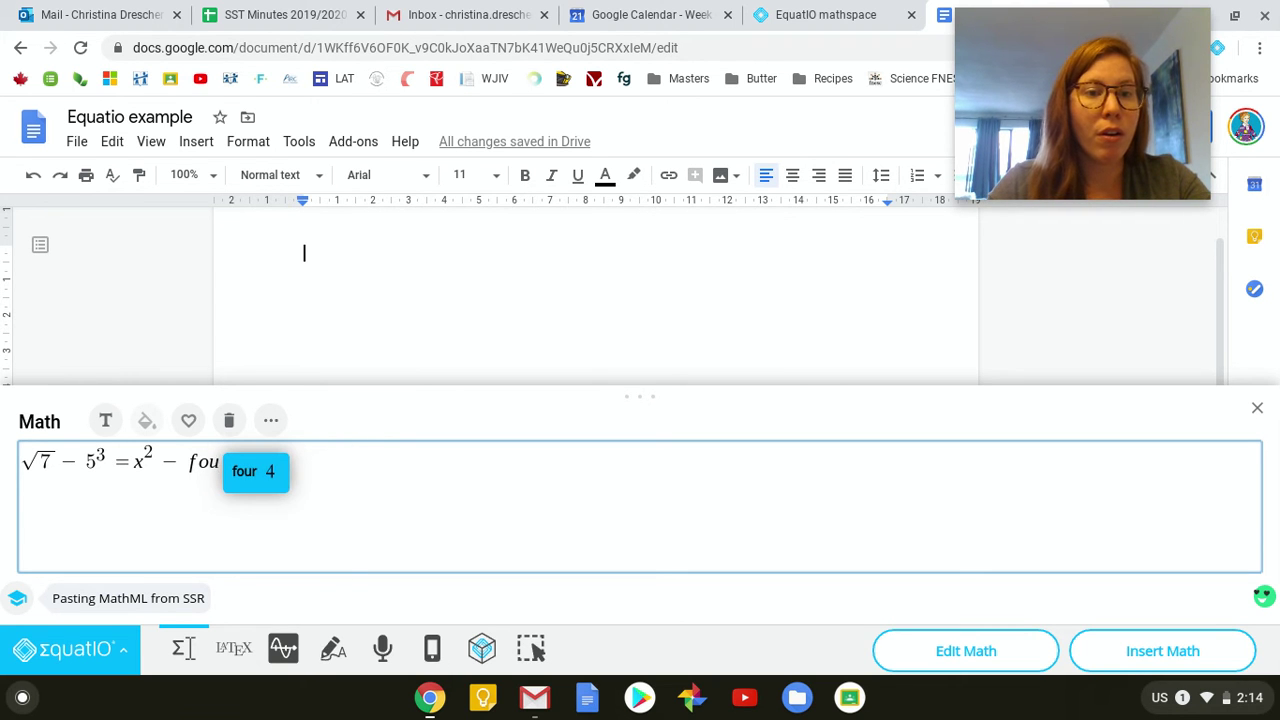
pyautogui.write('rth')
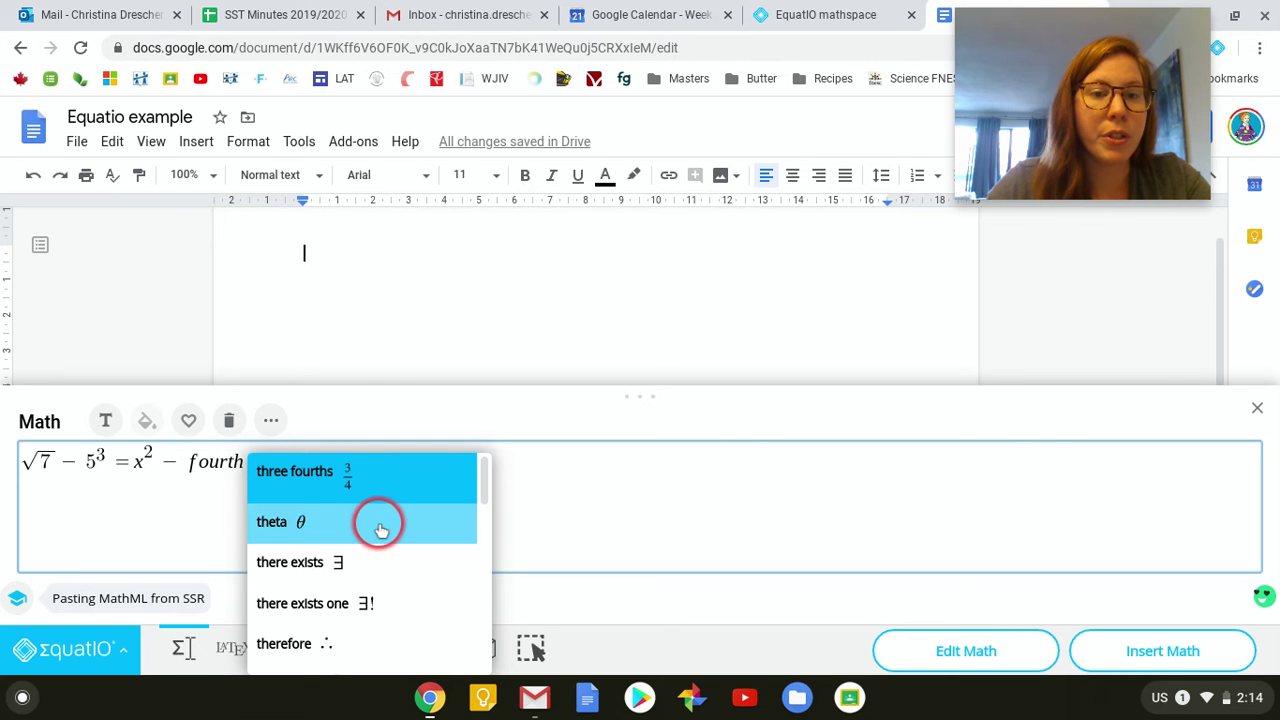
pyautogui.scroll(-2, 380, 600)
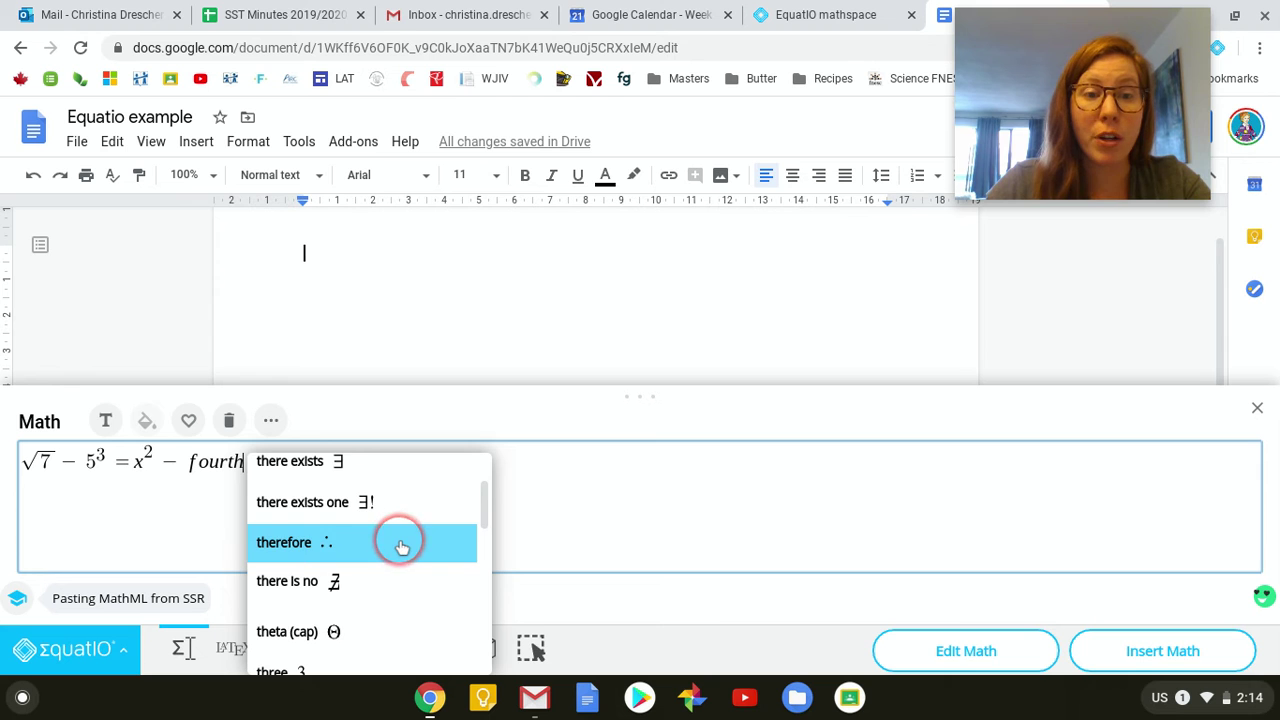
pyautogui.scroll(-2, 401, 545)
pyautogui.scroll(-1, 410, 595)
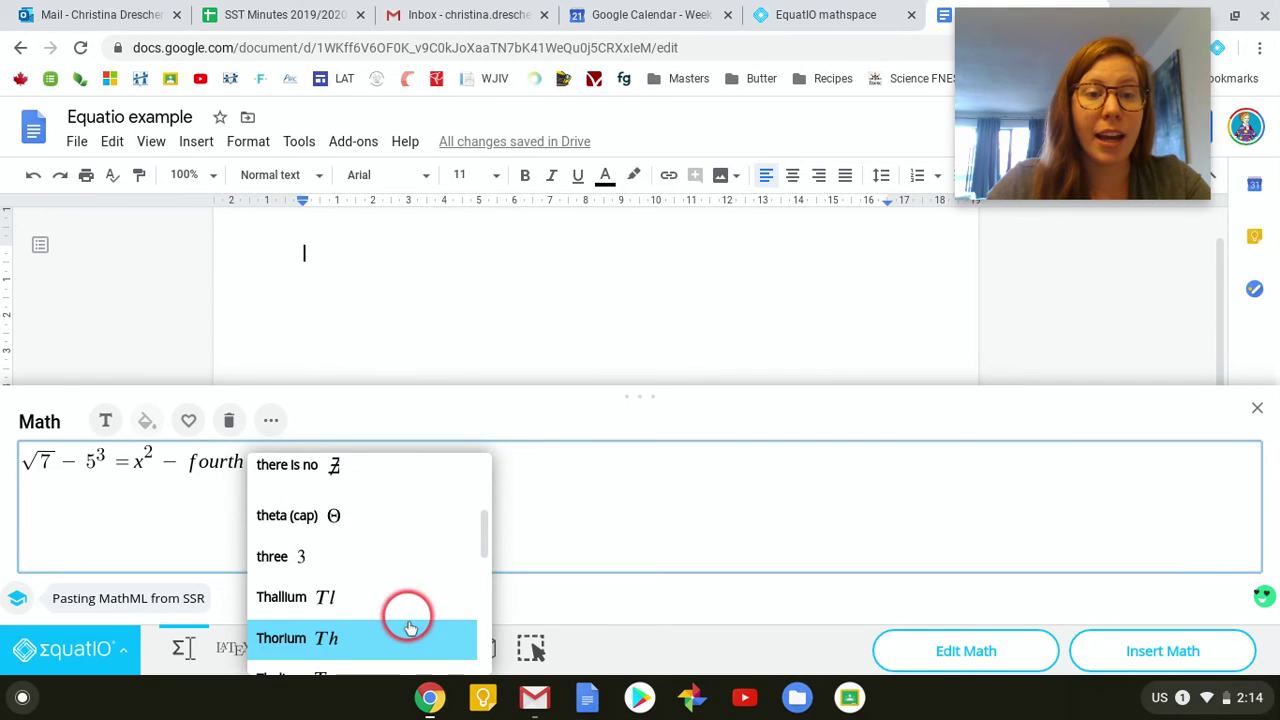
pyautogui.scroll(4, 409, 618)
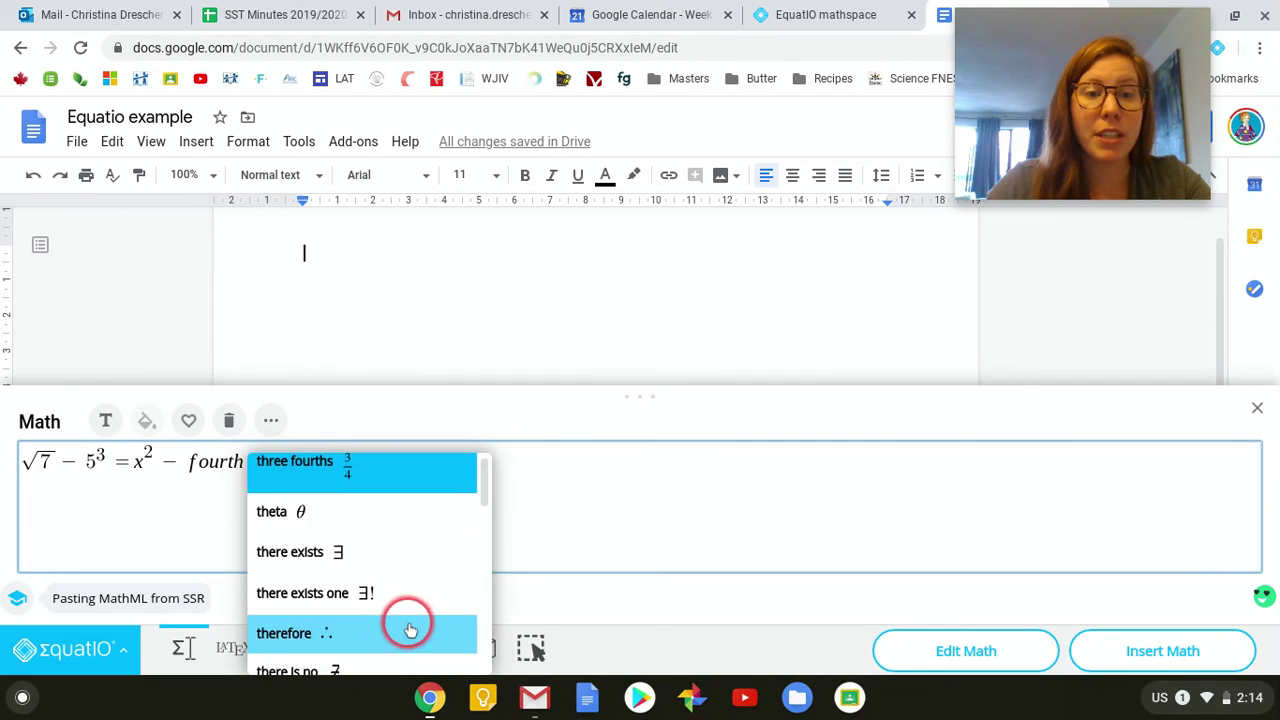
pyautogui.click(371, 534)
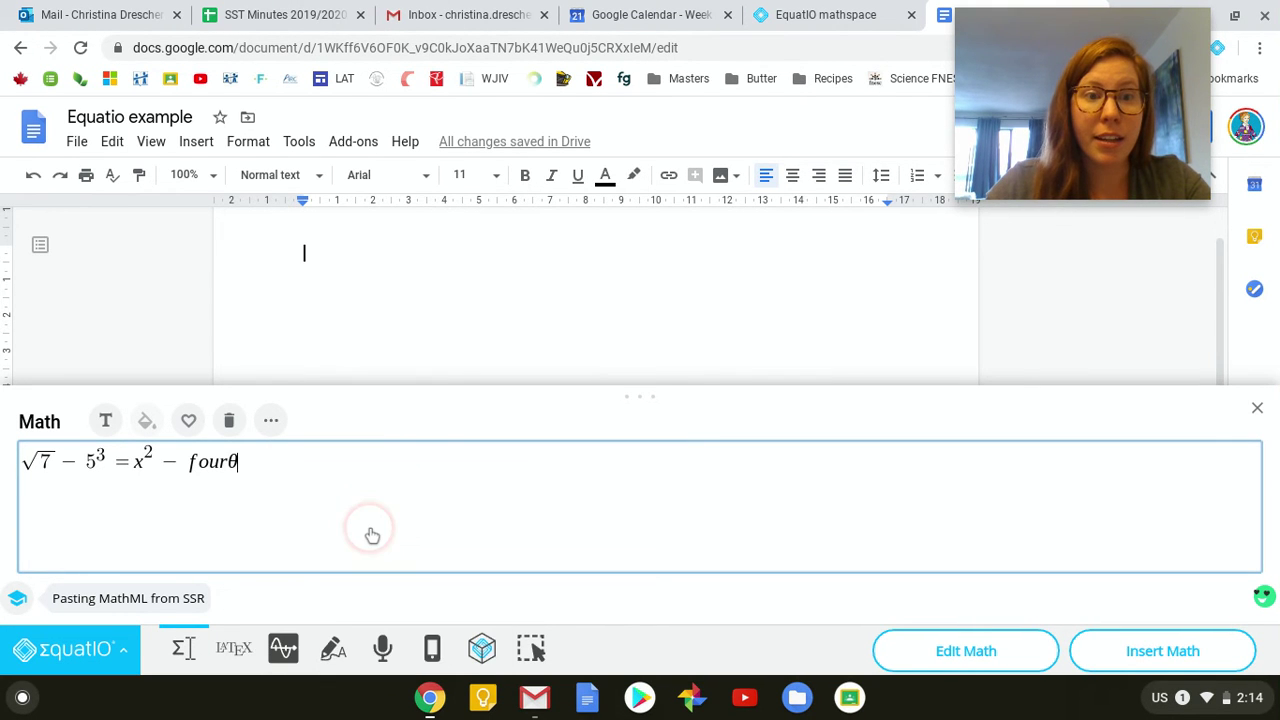
pyautogui.press('BackSpace')
pyautogui.press('BackSpace')
pyautogui.press('BackSpace')
pyautogui.press('BackSpace')
pyautogui.press('BackSpace')
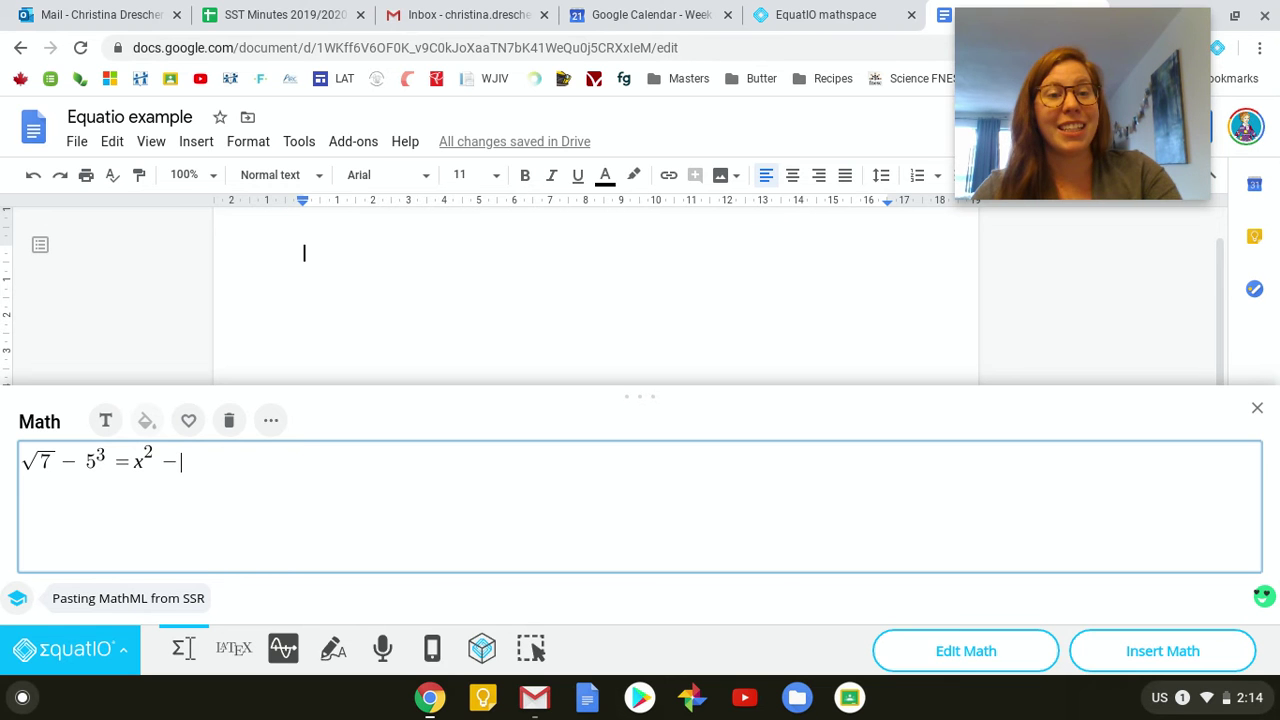
# Step: Remove the stray square brackets and the trailing minus sign from the equation
pyautogui.write(']]')
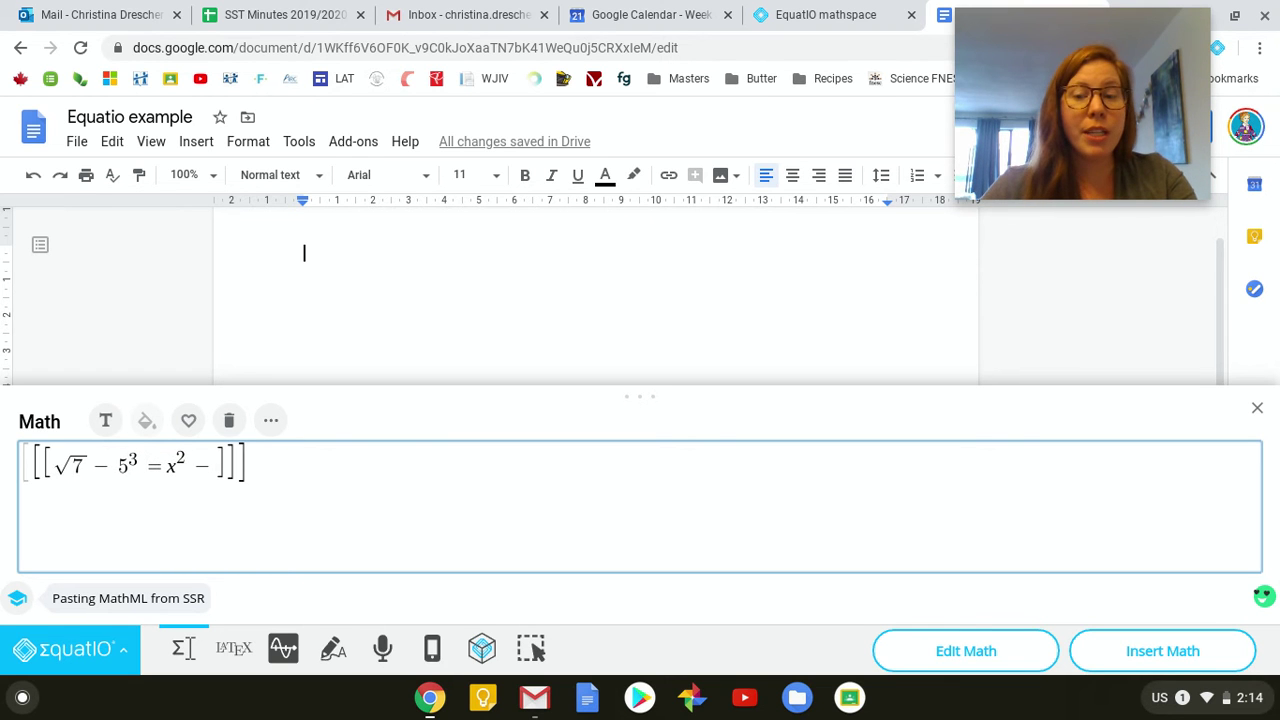
pyautogui.press('BackSpace')
pyautogui.press('BackSpace')
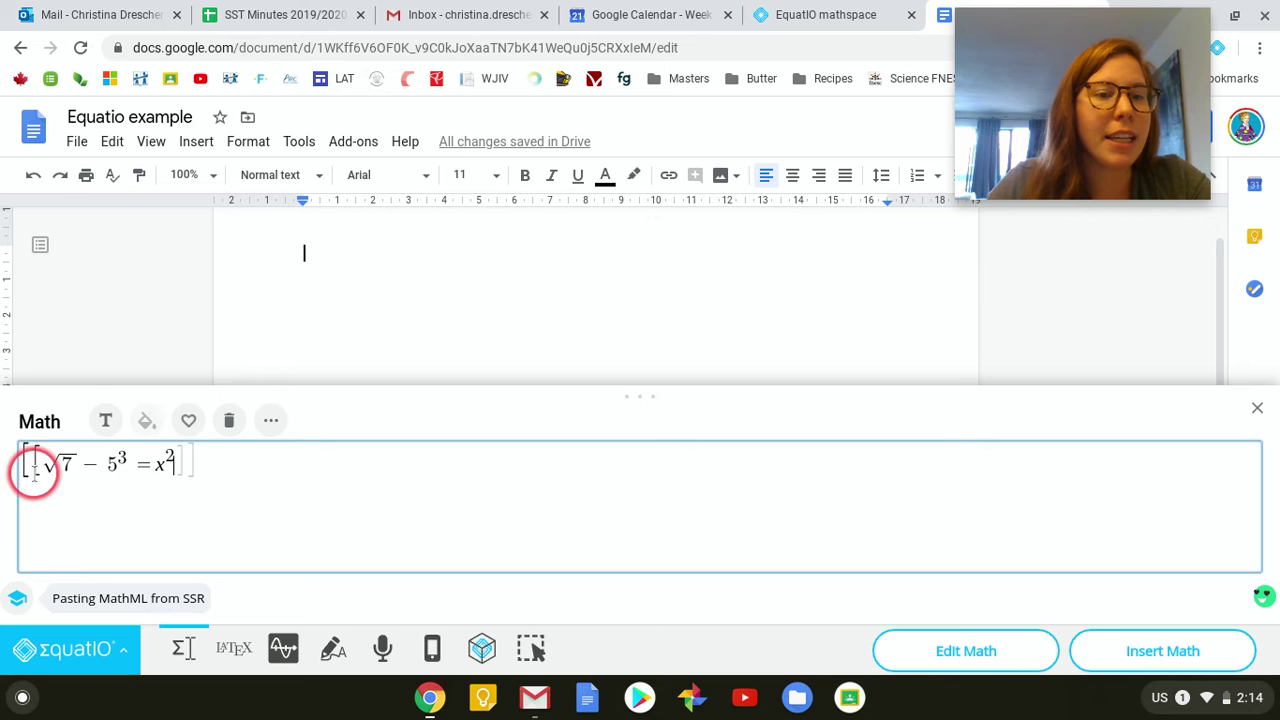
pyautogui.click(105, 421)
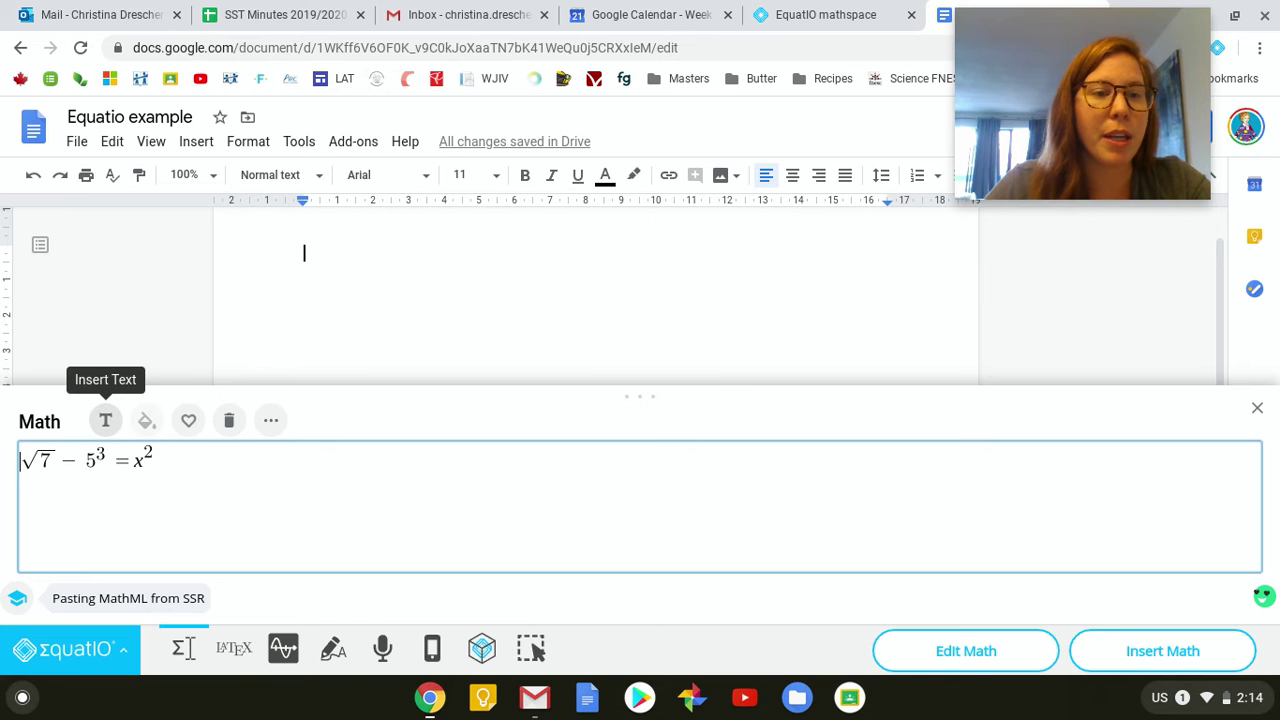
pyautogui.click(263, 474)
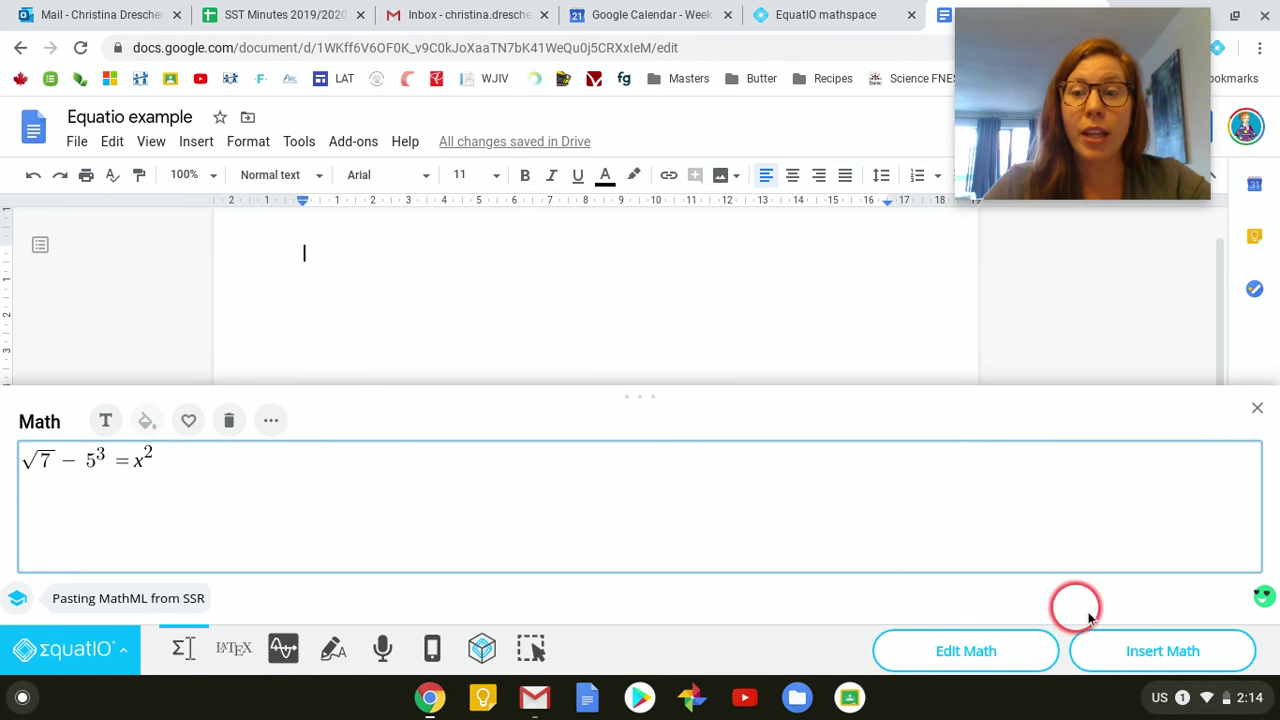
# Step: Insert the equation √7 − 5³ = x² into the document and select it on the page
pyautogui.click(1138, 663)
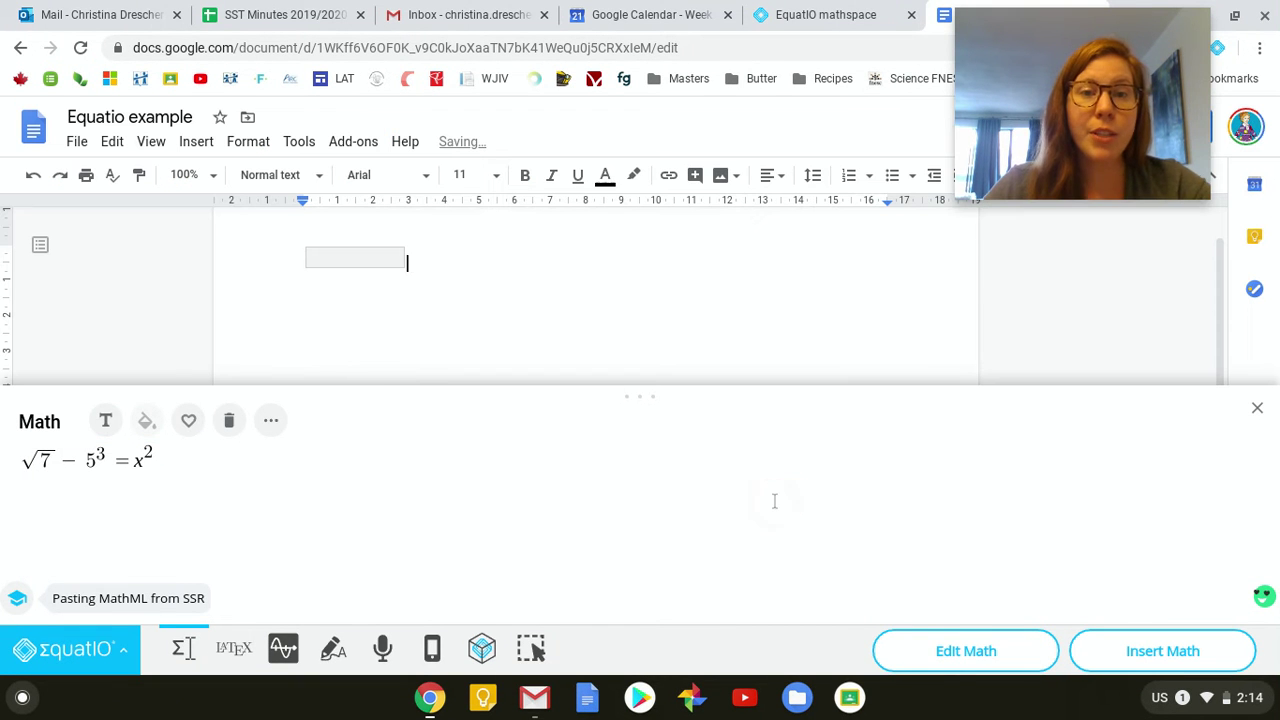
pyautogui.click(758, 485)
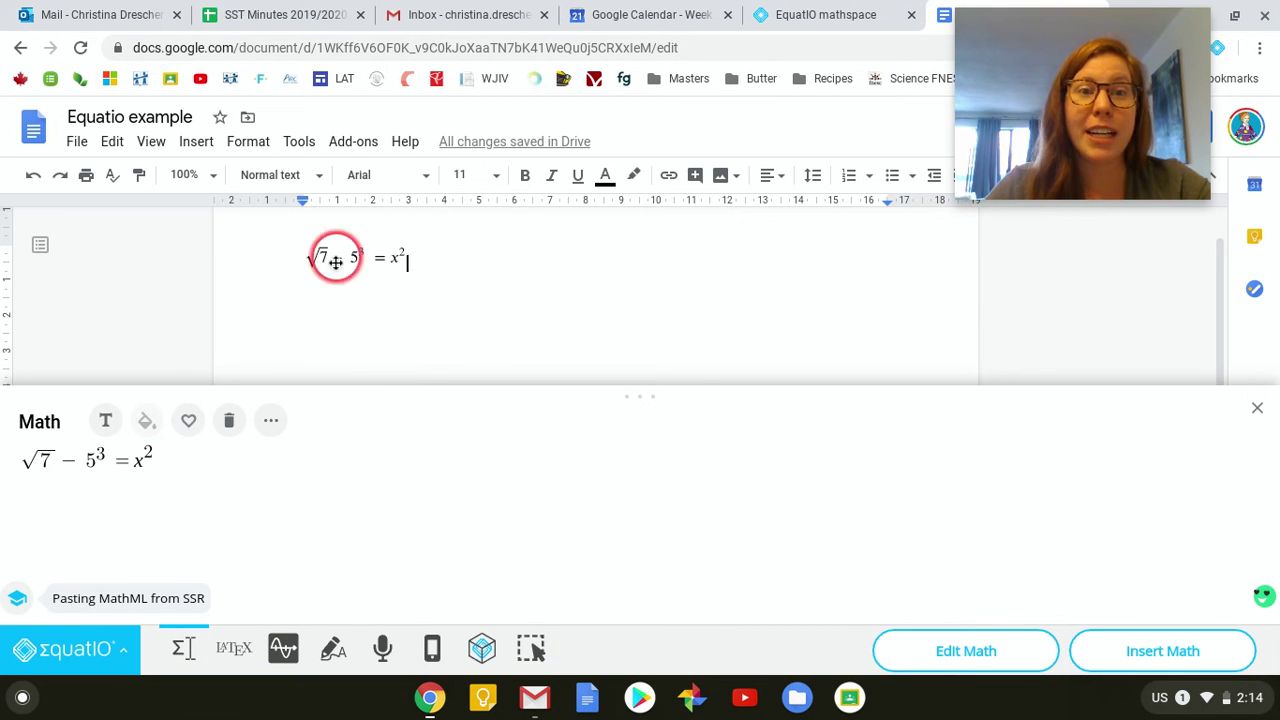
pyautogui.click(375, 262)
pyautogui.click(375, 262)
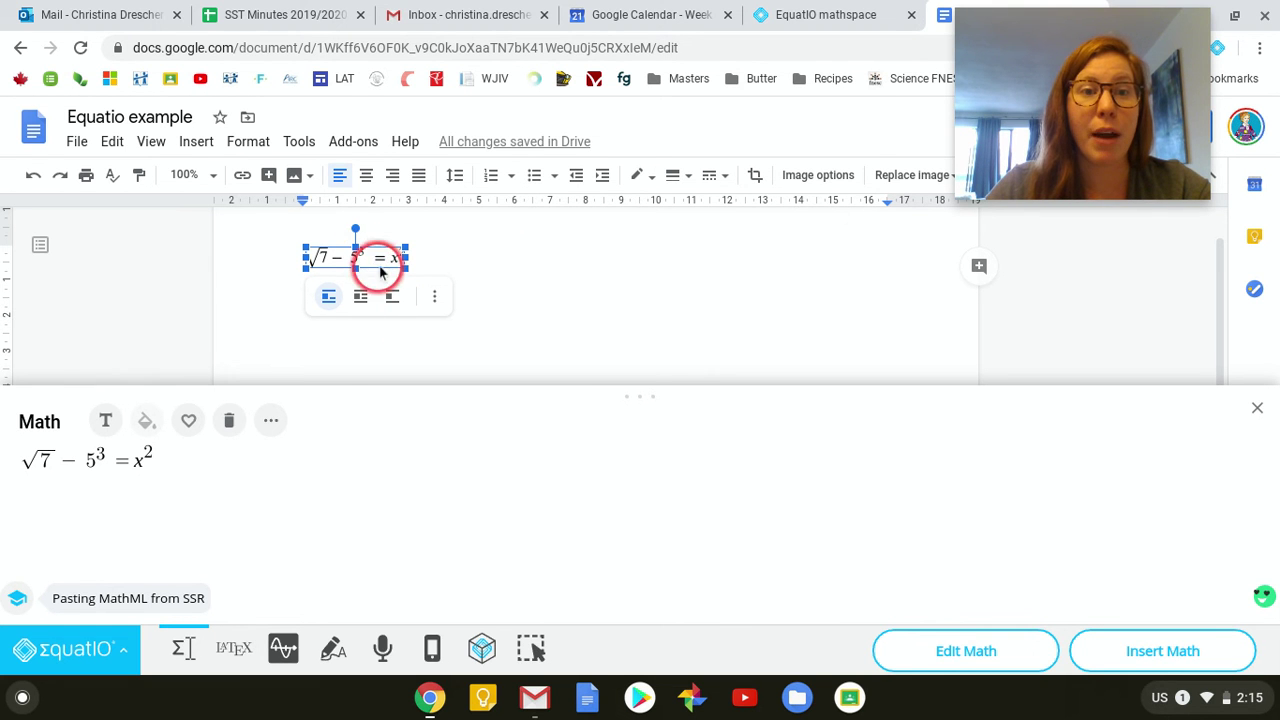
# Step: Examine the Equation Editor's additional formatting and symbol options, including the General category
pyautogui.click(325, 478)
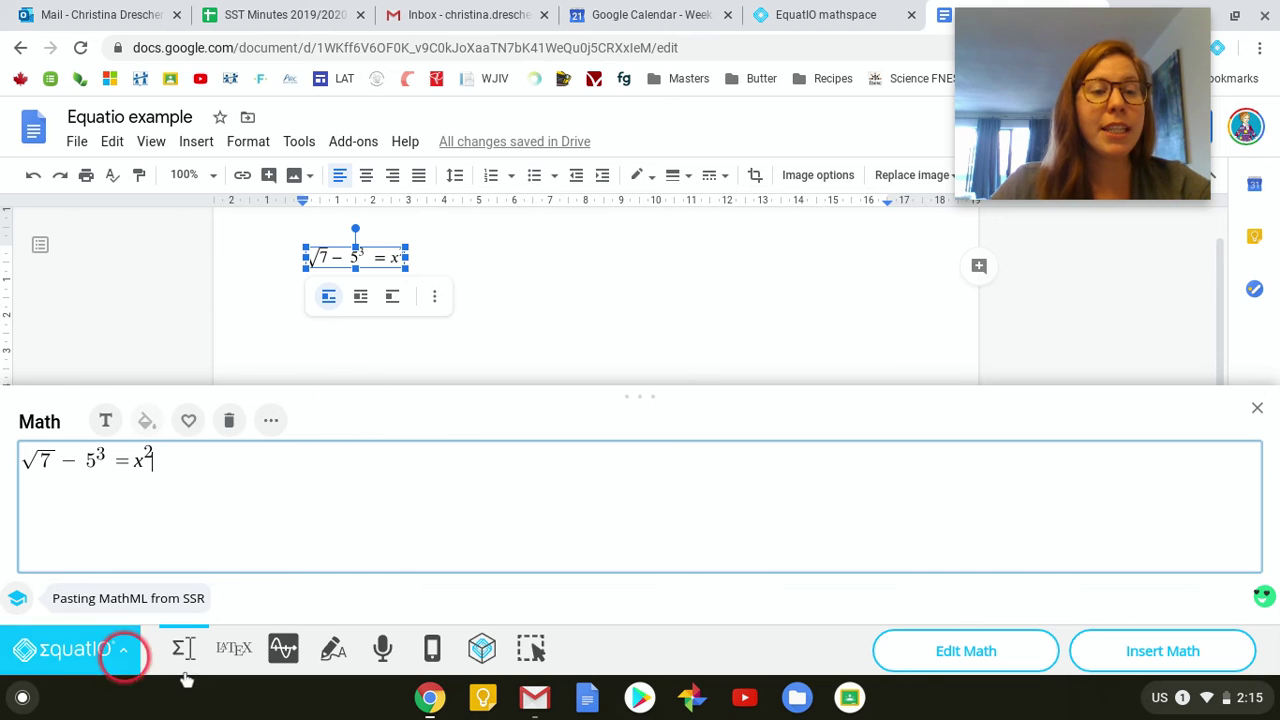
pyautogui.click(142, 421)
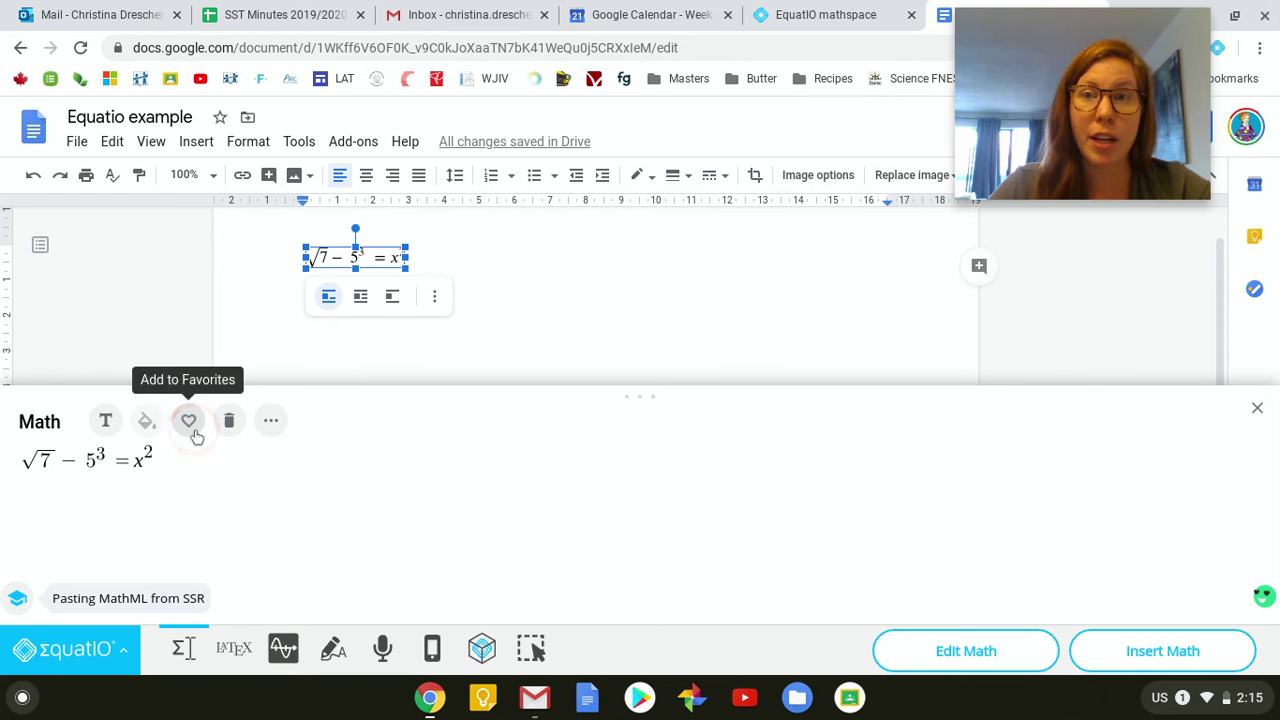
pyautogui.click(271, 421)
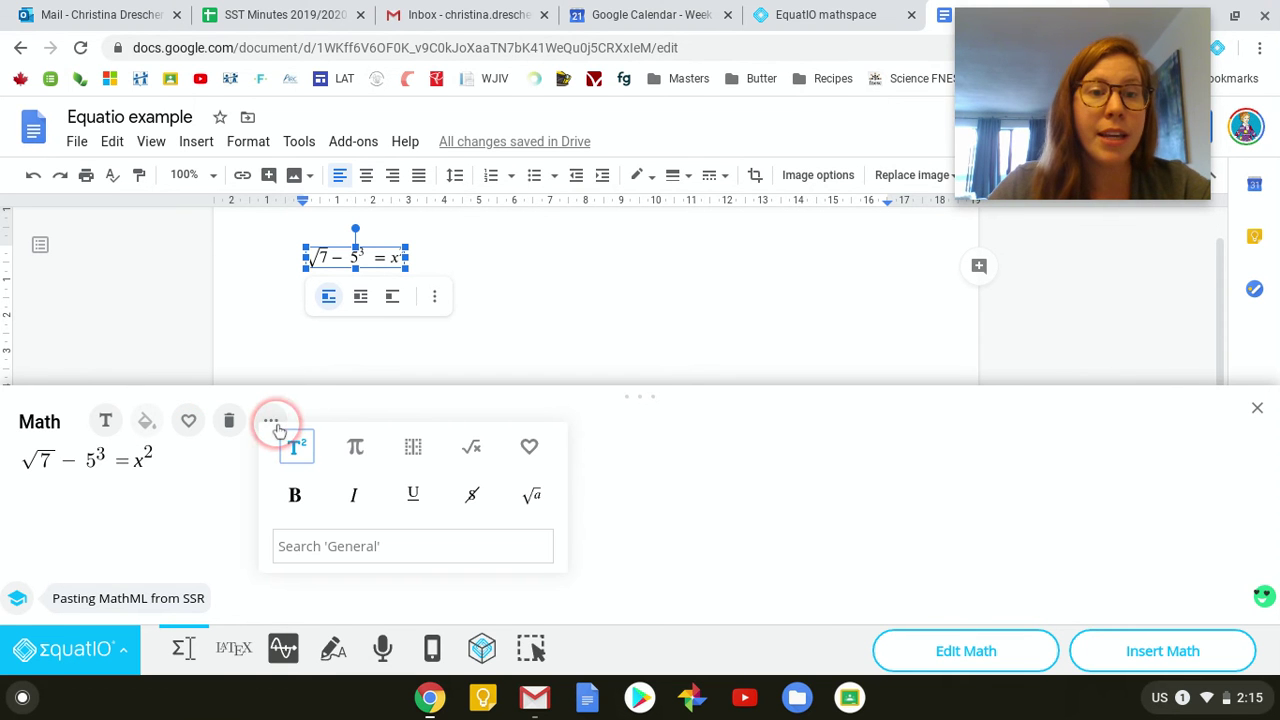
pyautogui.click(508, 478)
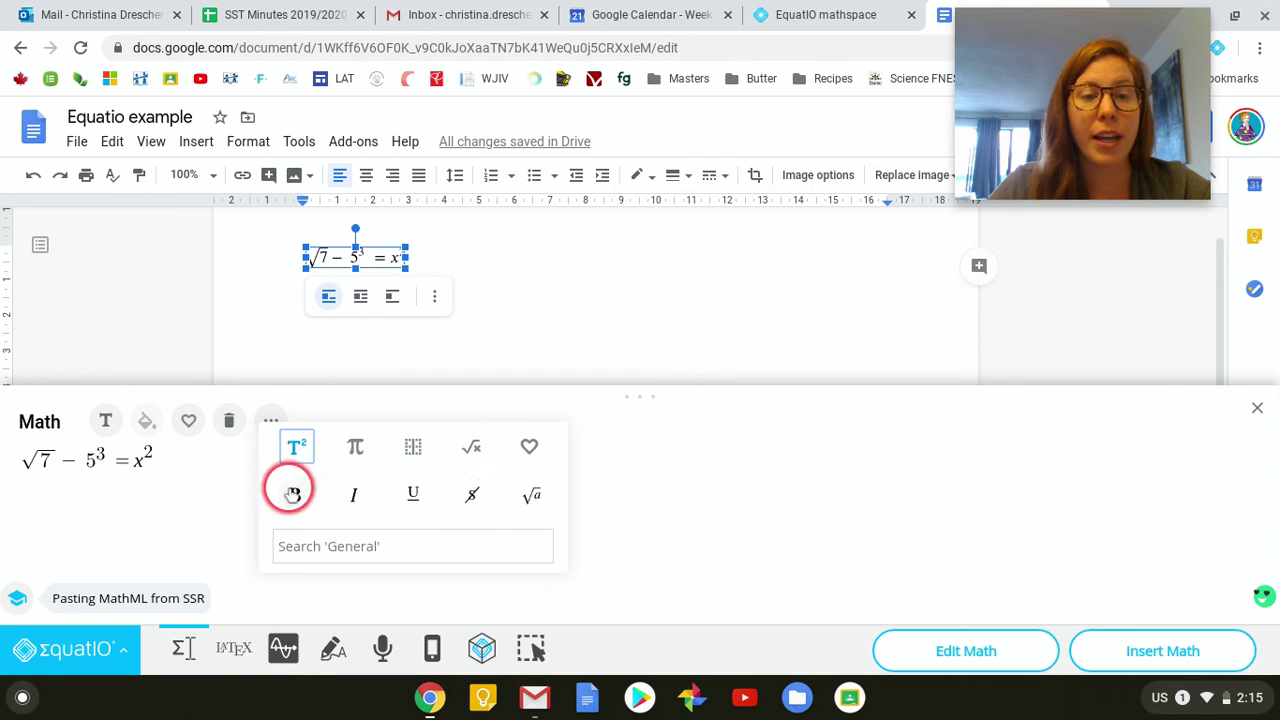
pyautogui.click(657, 474)
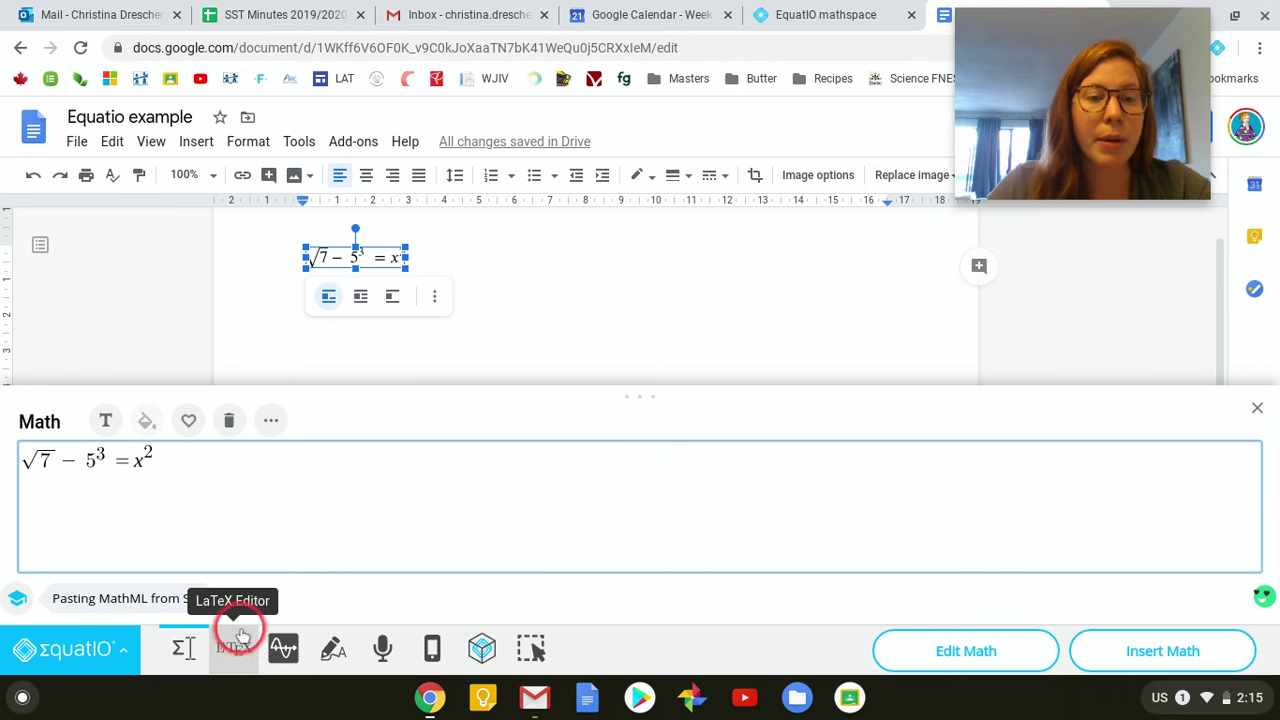
# Step: Open the Graph Editor and replace its default equation with y = 5x − 7
pyautogui.click(283, 648)
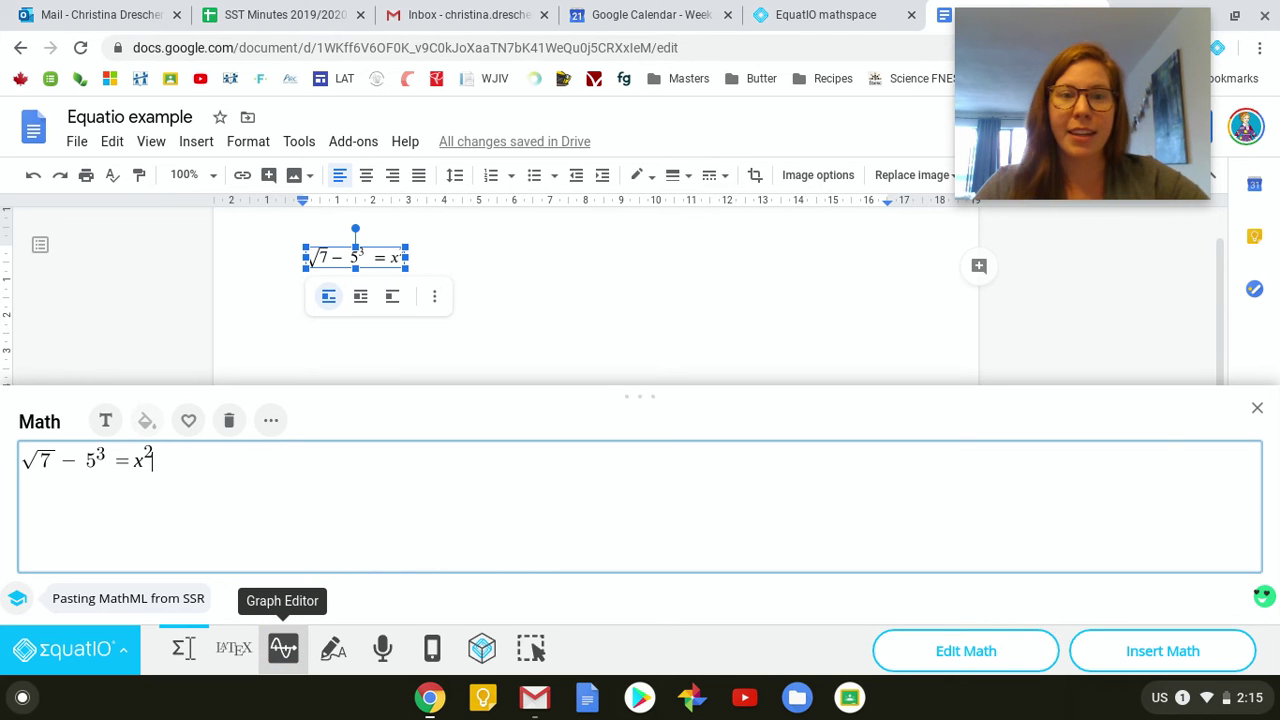
pyautogui.click(283, 650)
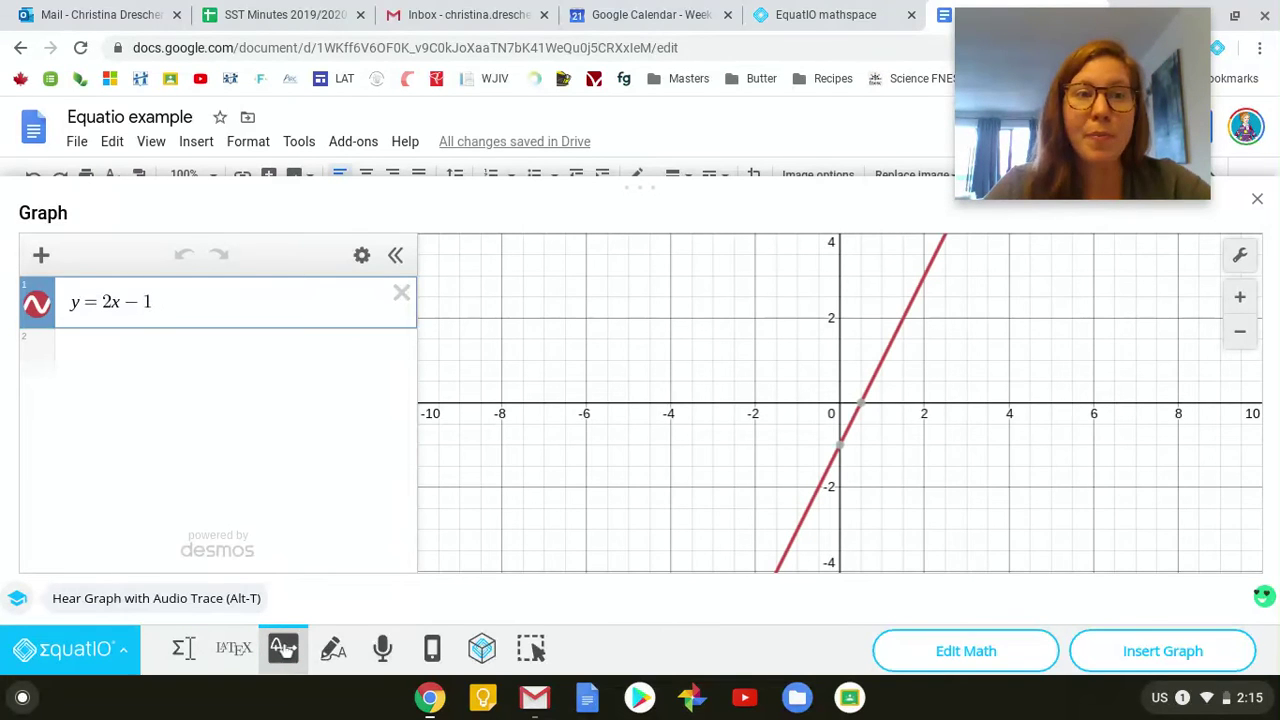
pyautogui.moveTo(170, 312); pyautogui.dragTo(9, 302)
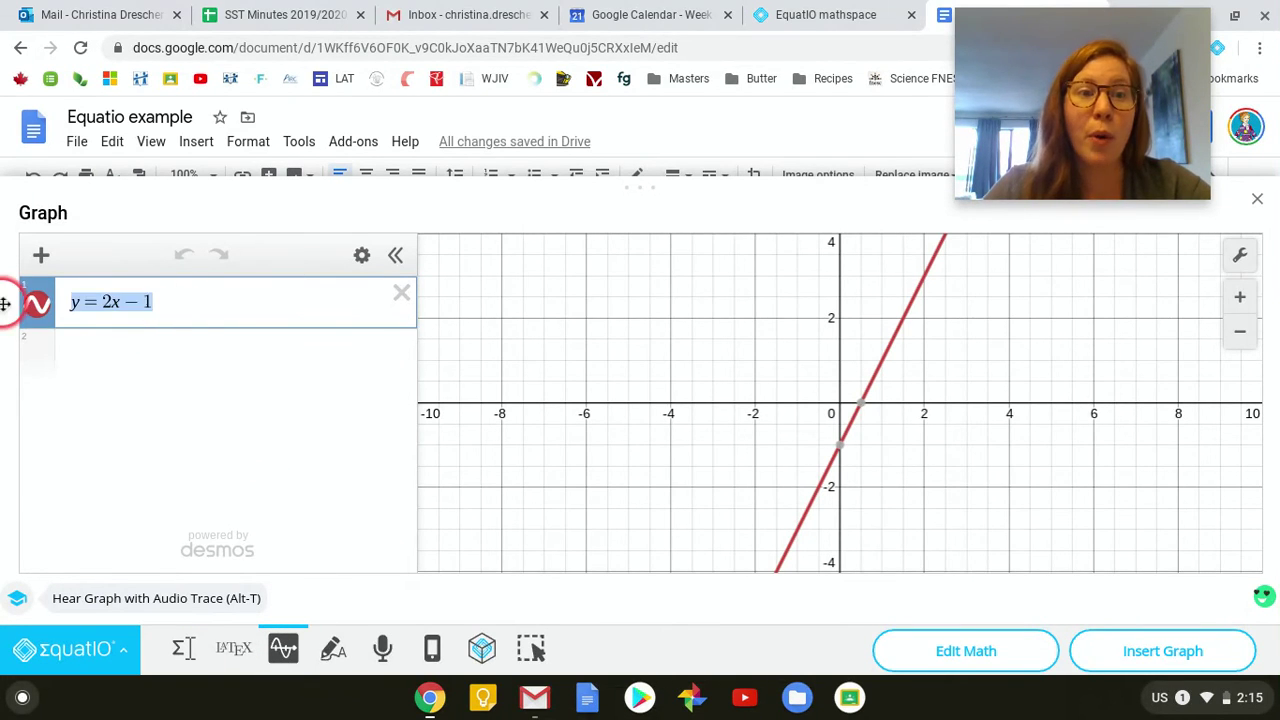
pyautogui.press('BackSpace')
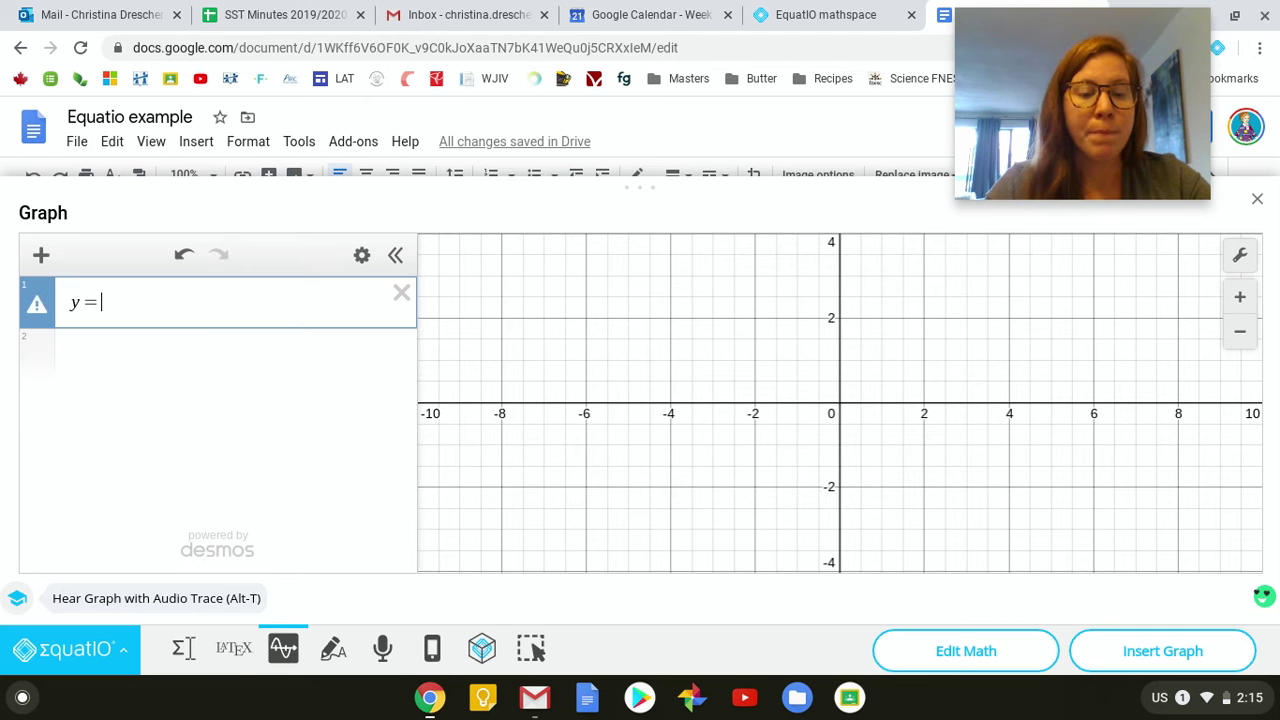
pyautogui.write('x-7')
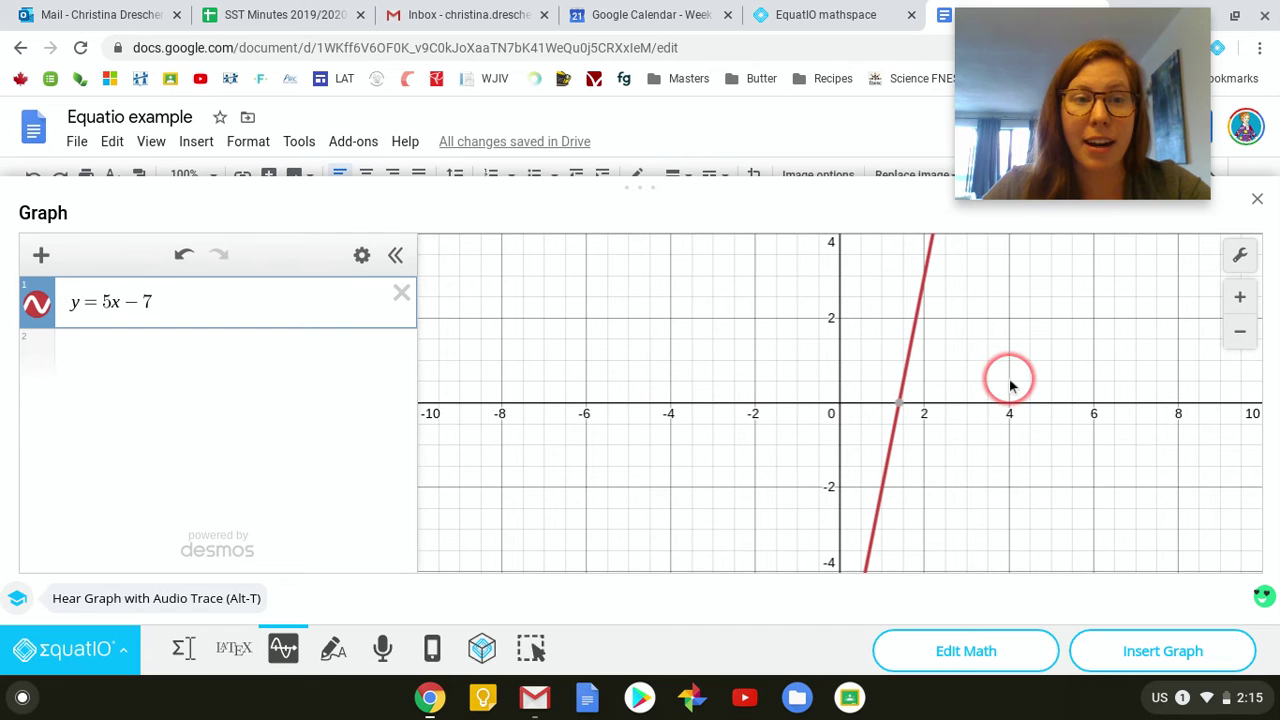
# Step: Examine the types of items that can be added to the graph and the edit options for its expression list
pyautogui.click(41, 256)
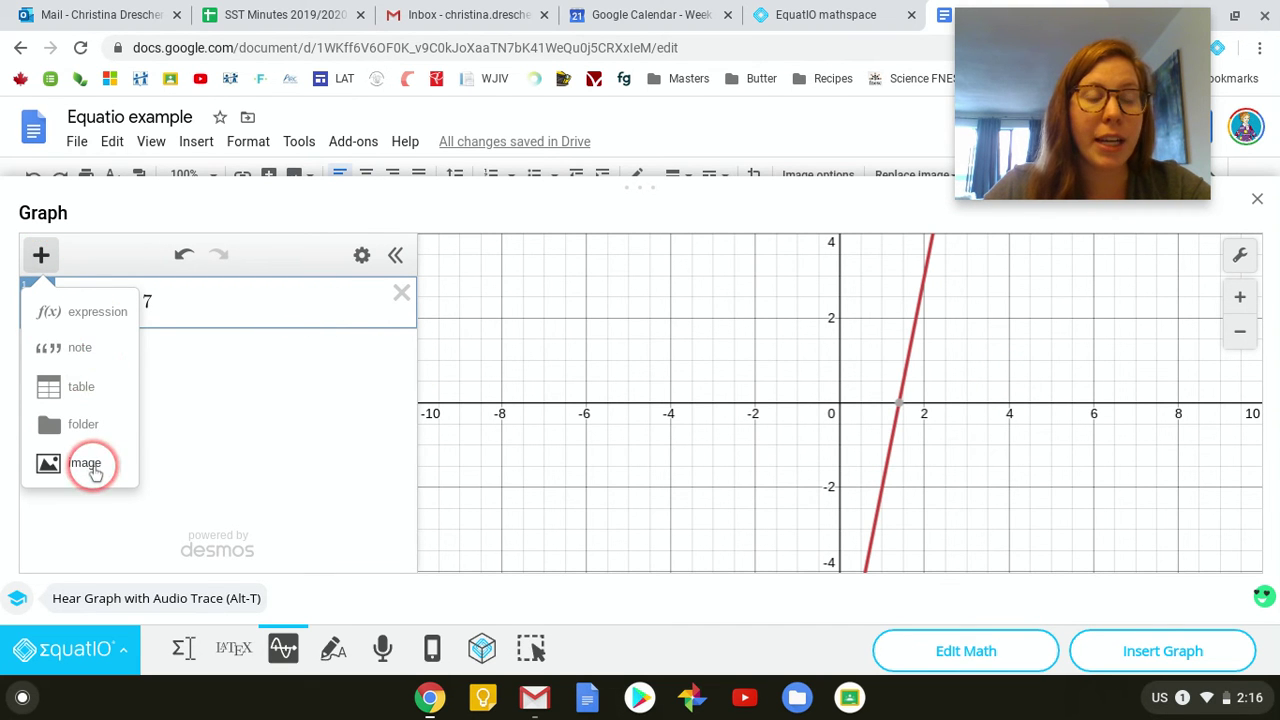
pyautogui.click(41, 255)
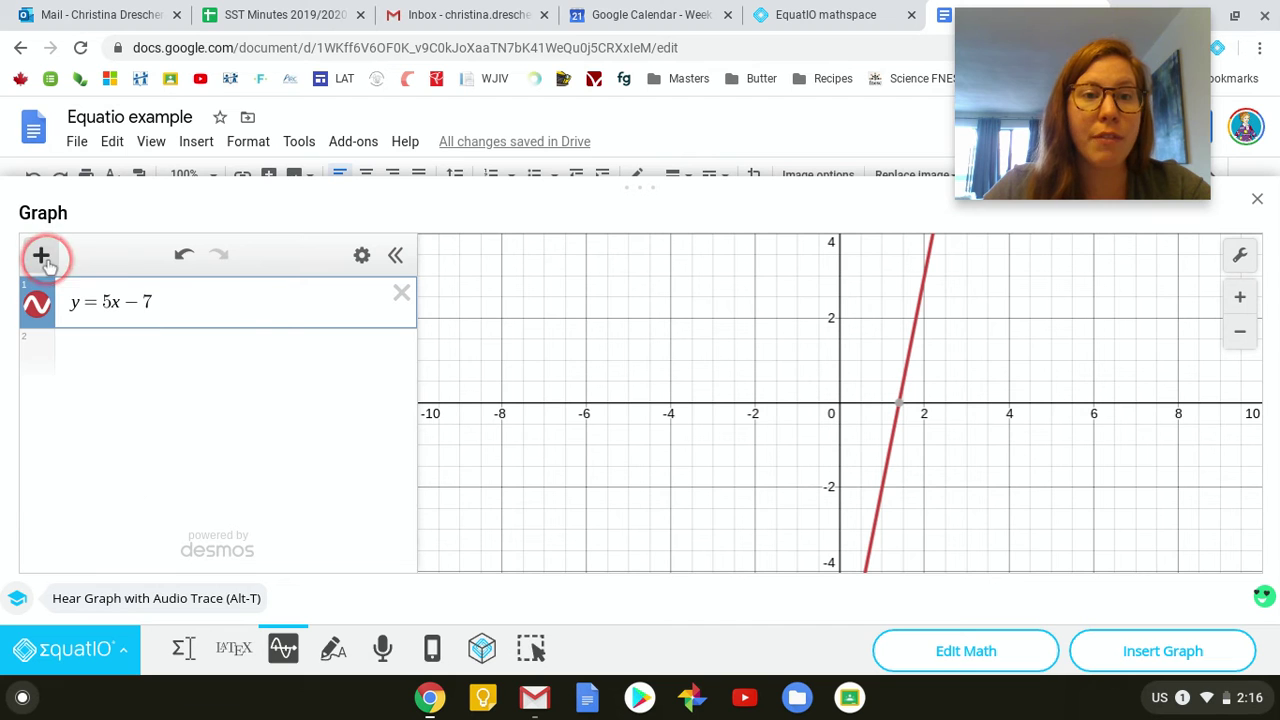
pyautogui.click(269, 303)
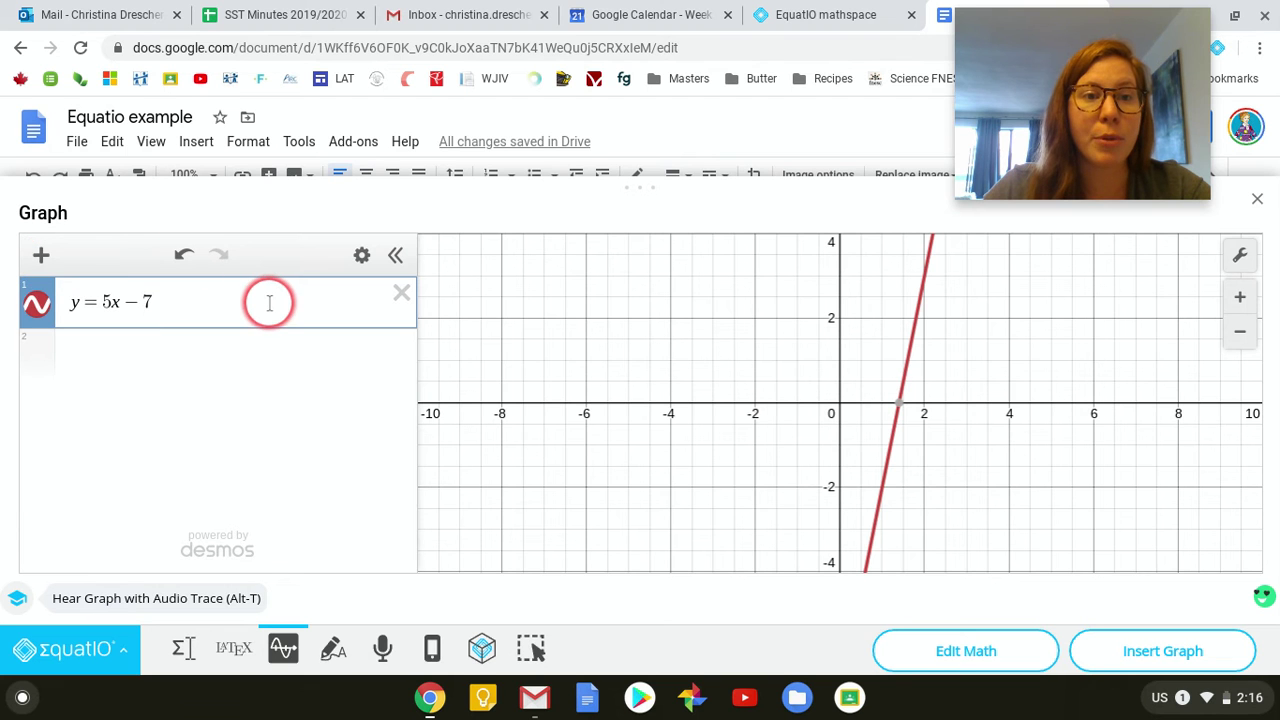
pyautogui.click(362, 255)
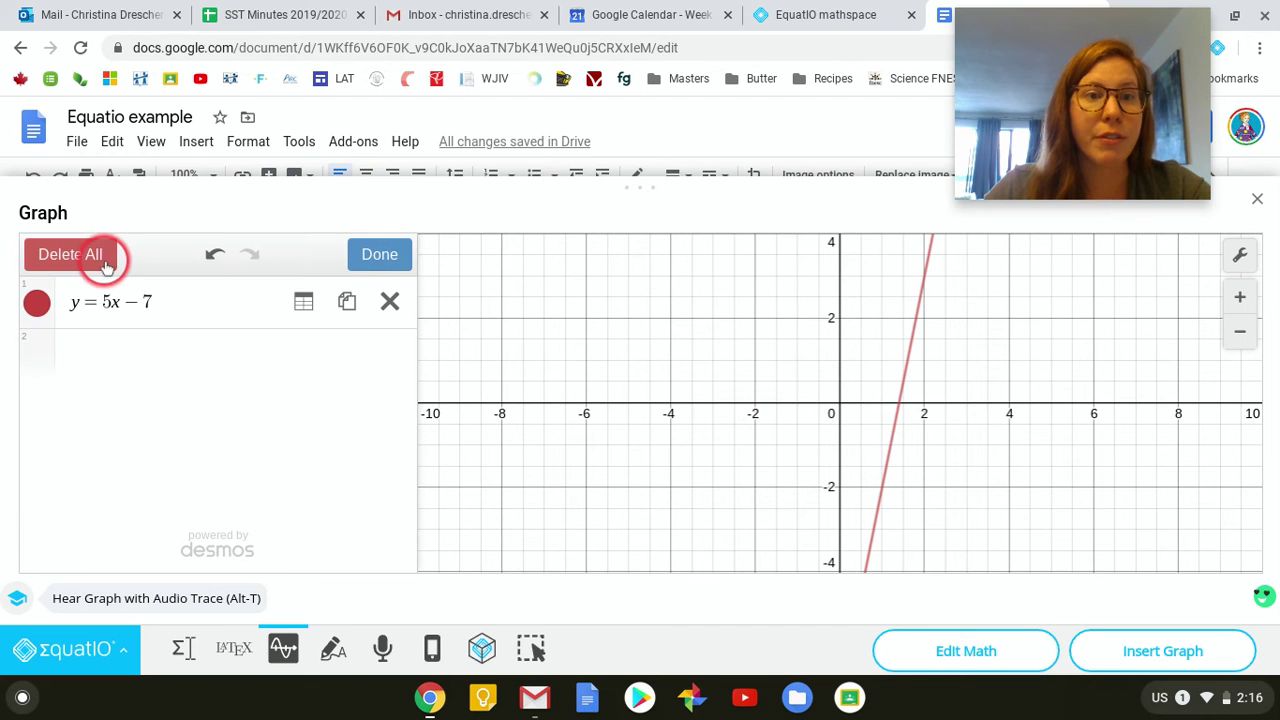
pyautogui.click(372, 262)
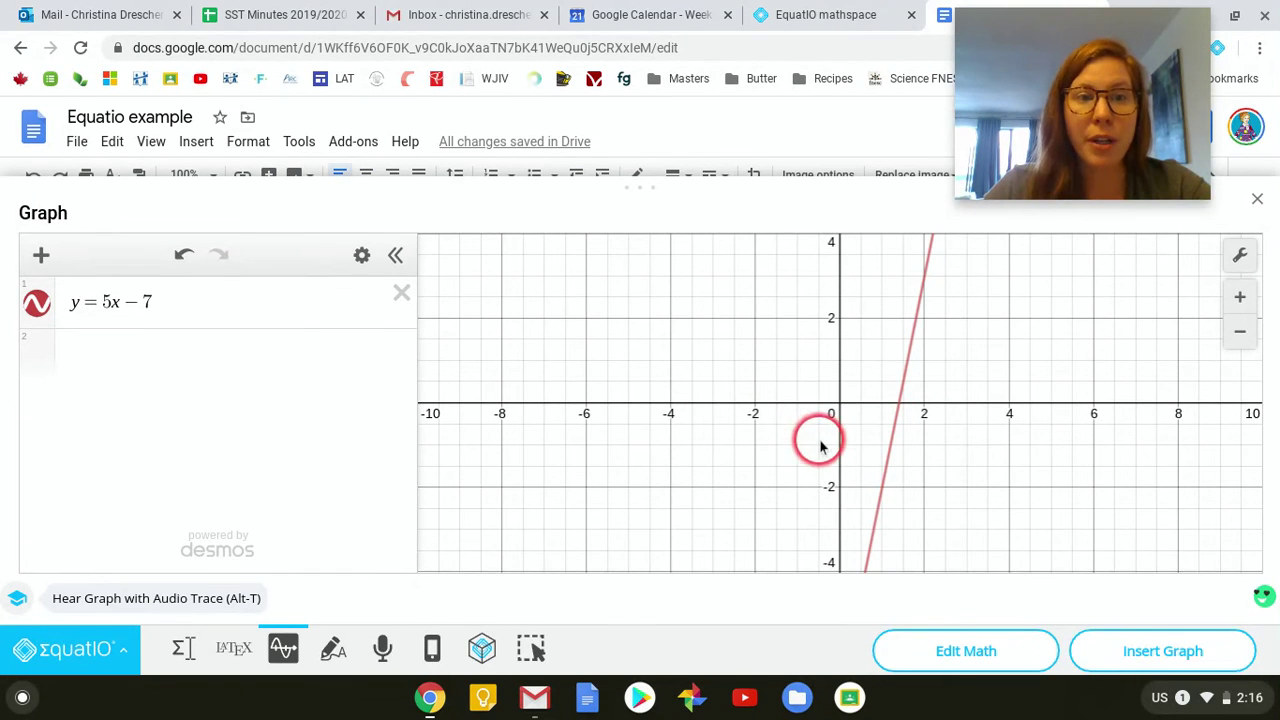
# Step: Insert the graph of y = 5x − 7 into the document after the equation and check it on the page
pyautogui.click(1171, 662)
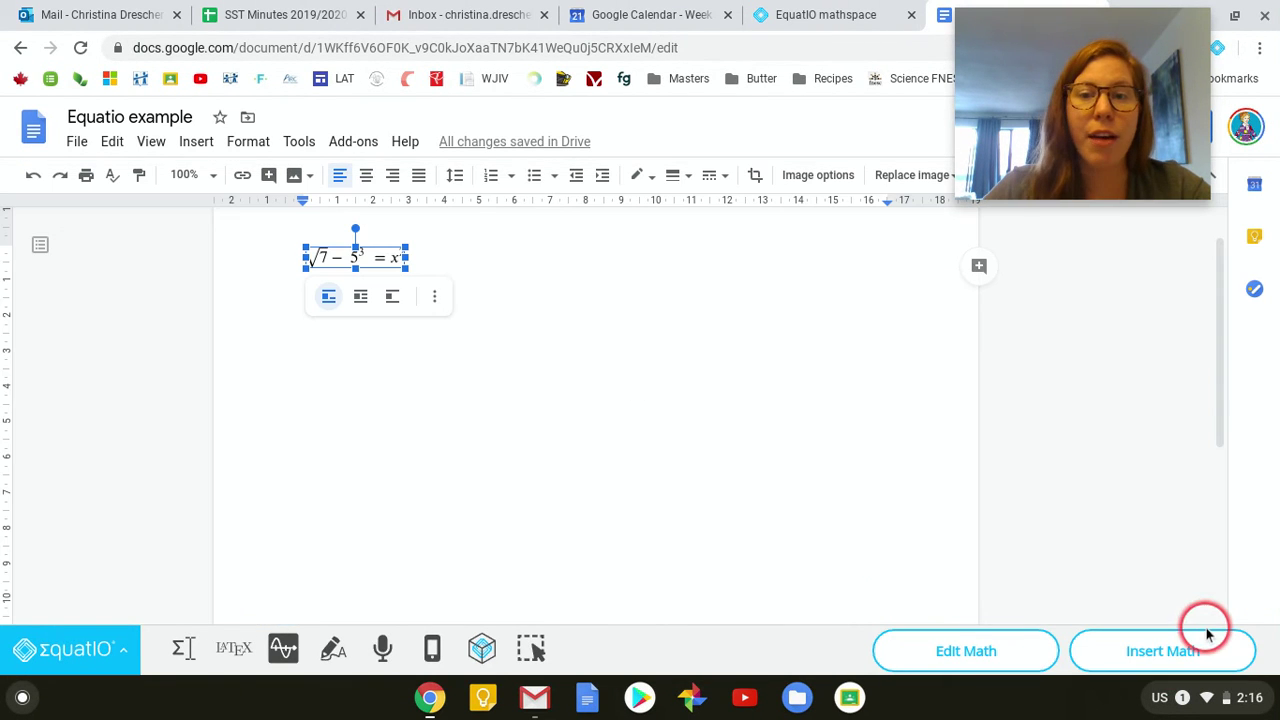
pyautogui.click(500, 263)
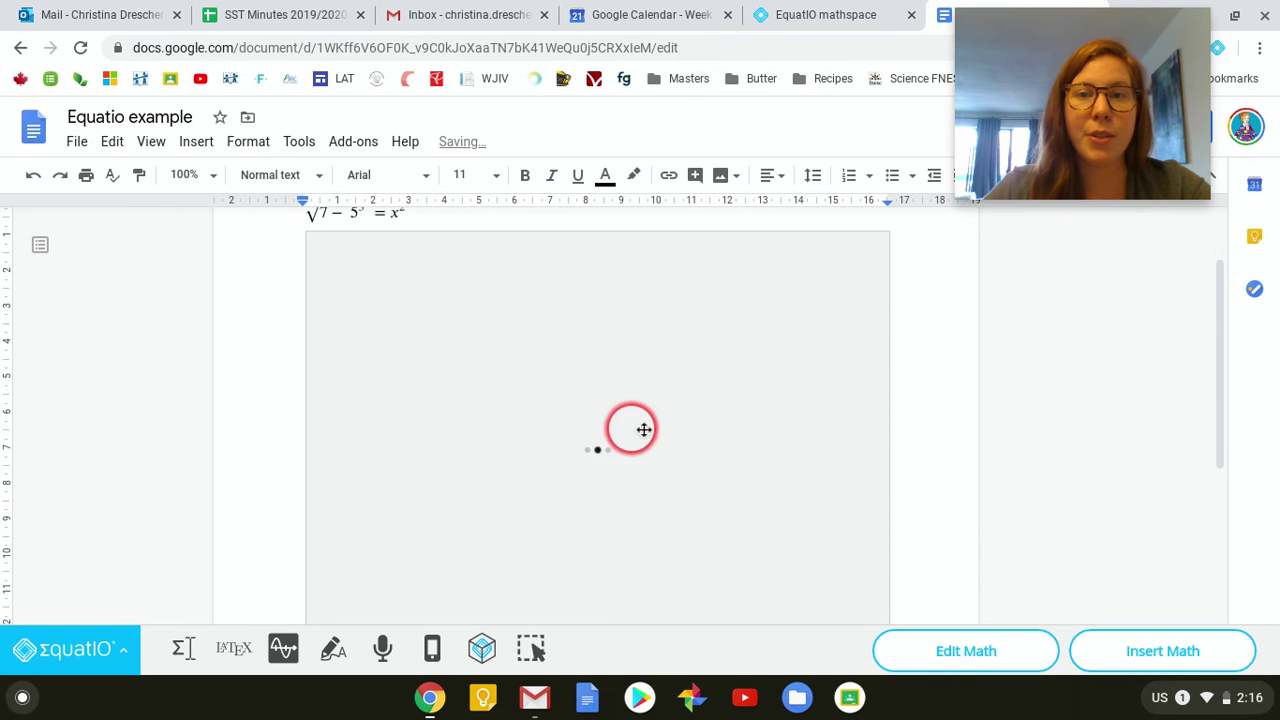
pyautogui.scroll(-2, 960, 393)
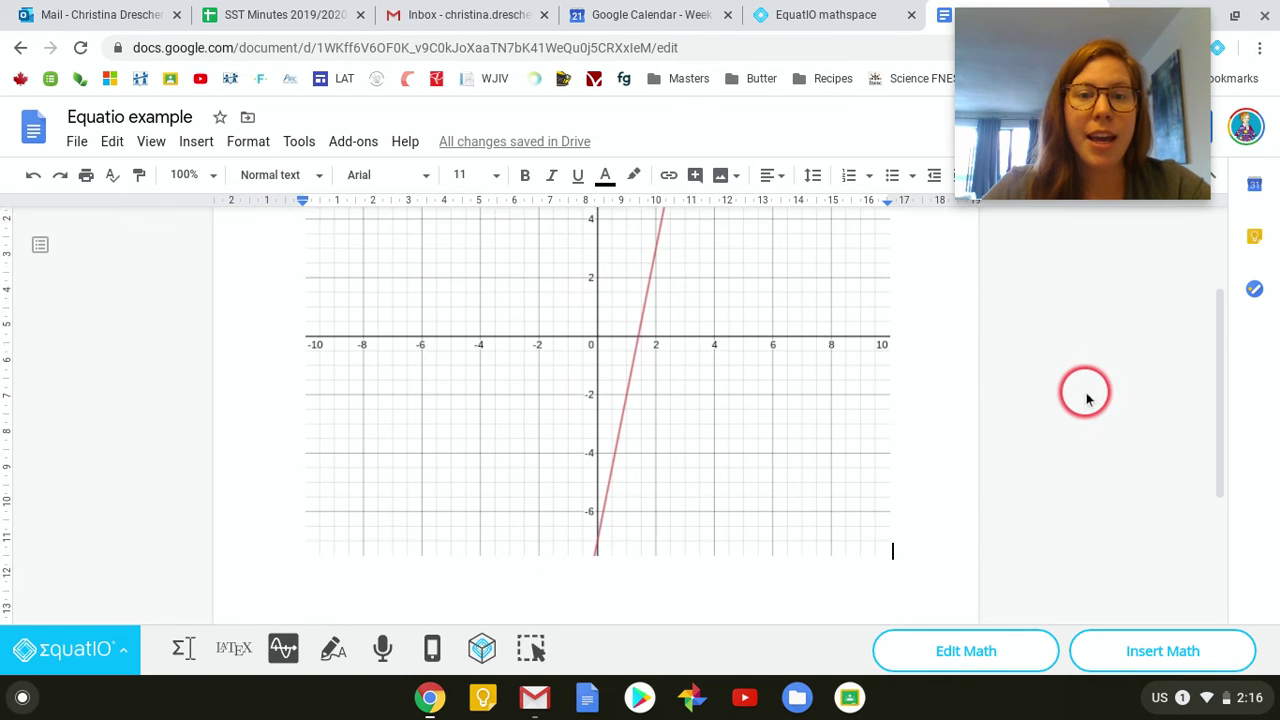
pyautogui.scroll(3, 1003, 437)
pyautogui.scroll(-3, 1003, 437)
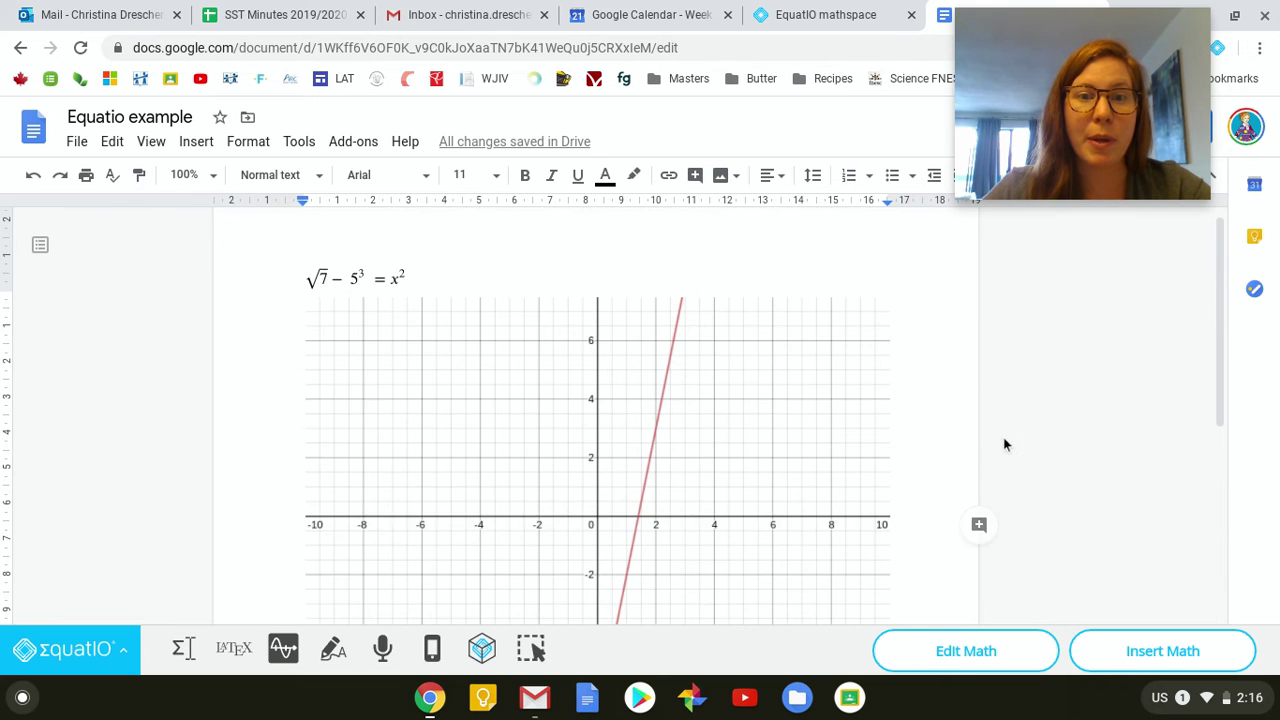
# Step: Shrink the inserted graph proportionally to a little over half its width so it sits beside the equation on the same line
pyautogui.click(793, 424)
pyautogui.scroll(1, 866, 486)
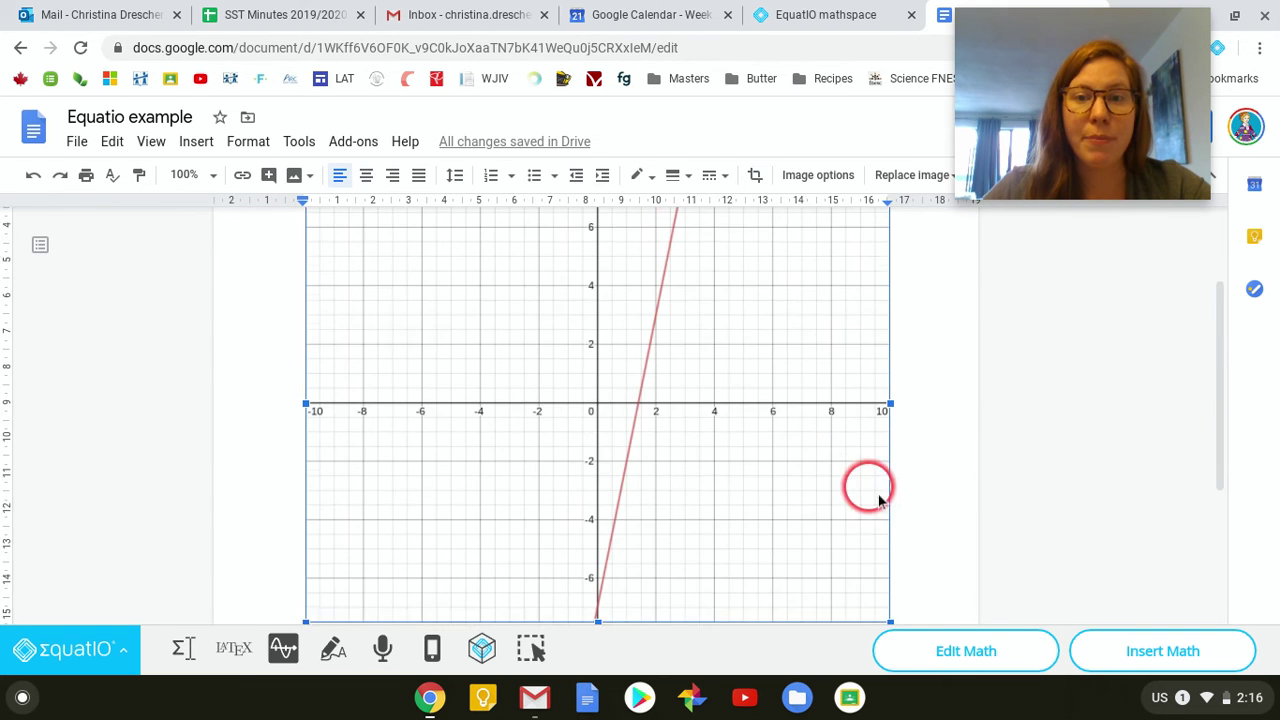
pyautogui.scroll(-2, 880, 531)
pyautogui.moveTo(893, 457); pyautogui.dragTo(668, 285)
pyautogui.moveTo(766, 426); pyautogui.dragTo(731, 401)
pyautogui.click(833, 442)
pyautogui.scroll(1, 849, 443)
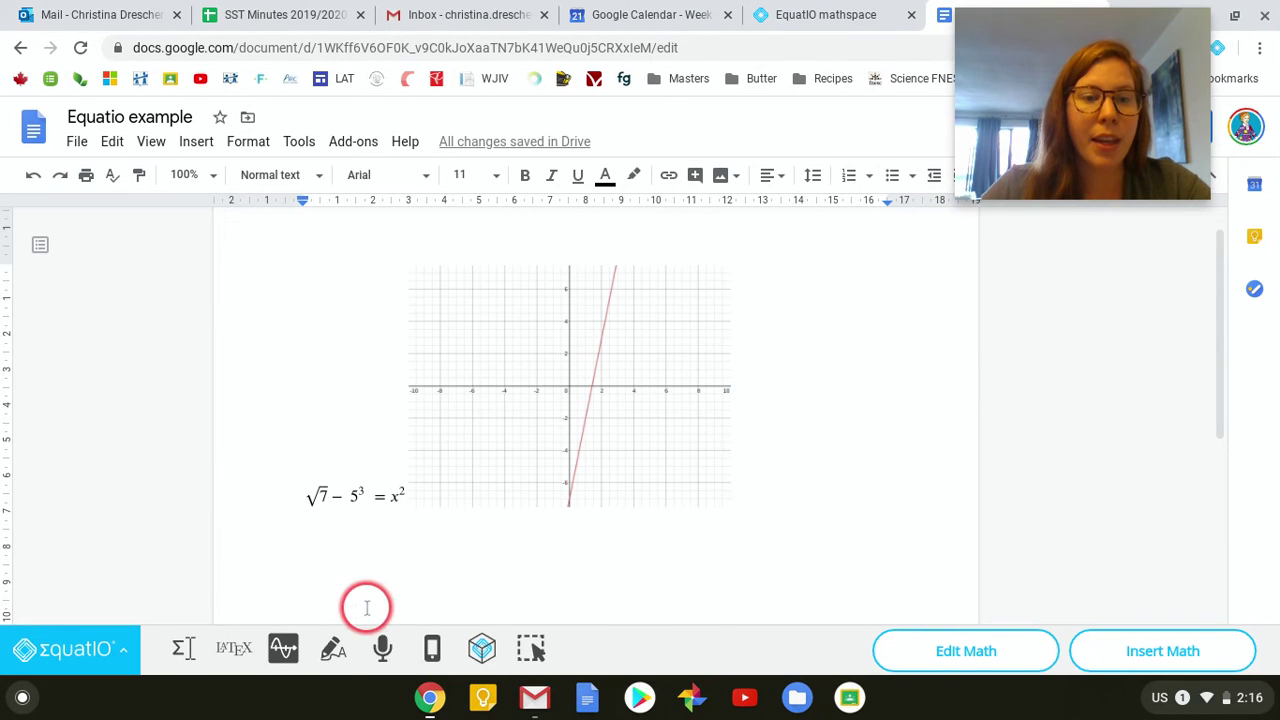
# Step: Clear the existing math, handwrite x³√7 − 12 with handwriting recognition, and insert it into the document after the graph
pyautogui.click(333, 655)
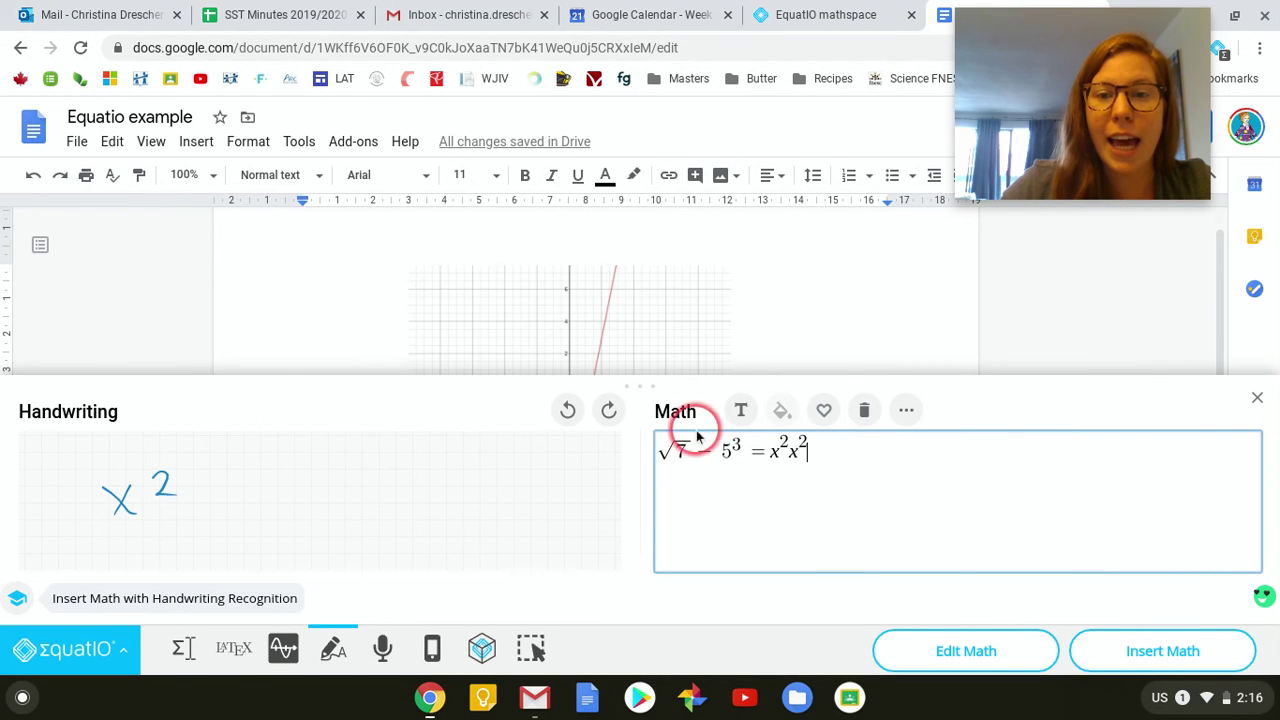
pyautogui.click(866, 406)
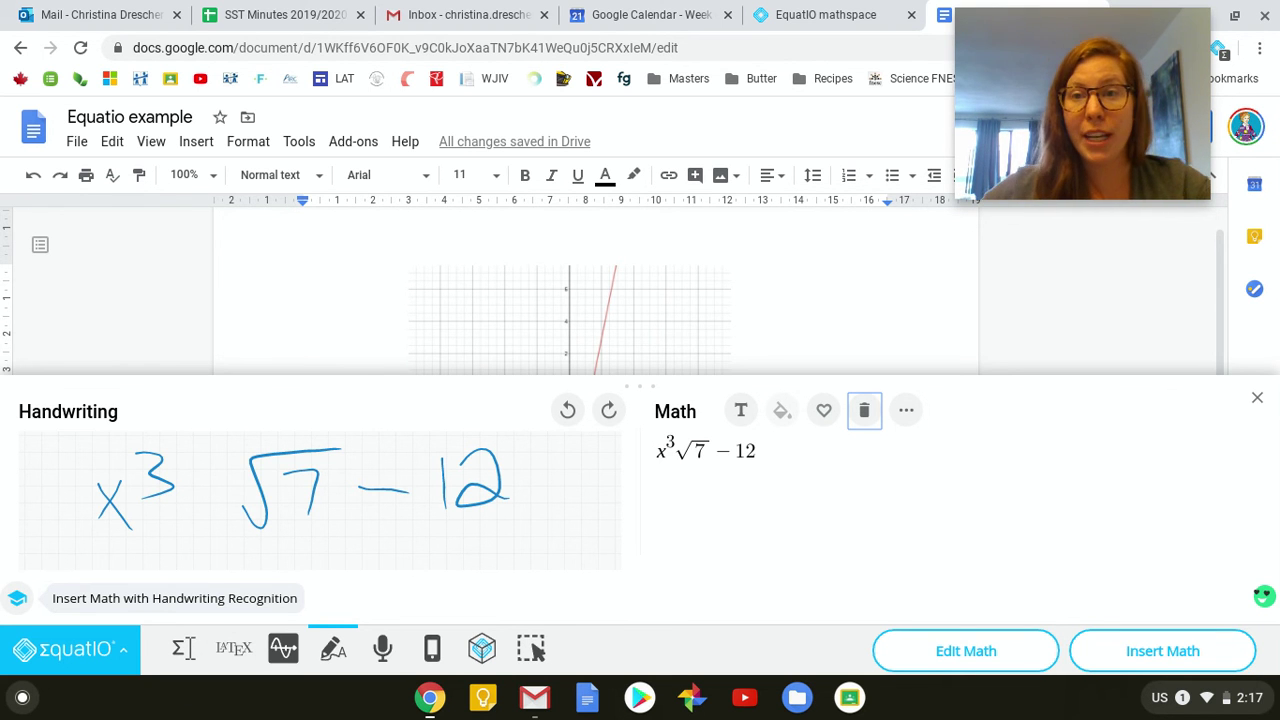
pyautogui.click(897, 500)
pyautogui.click(1150, 660)
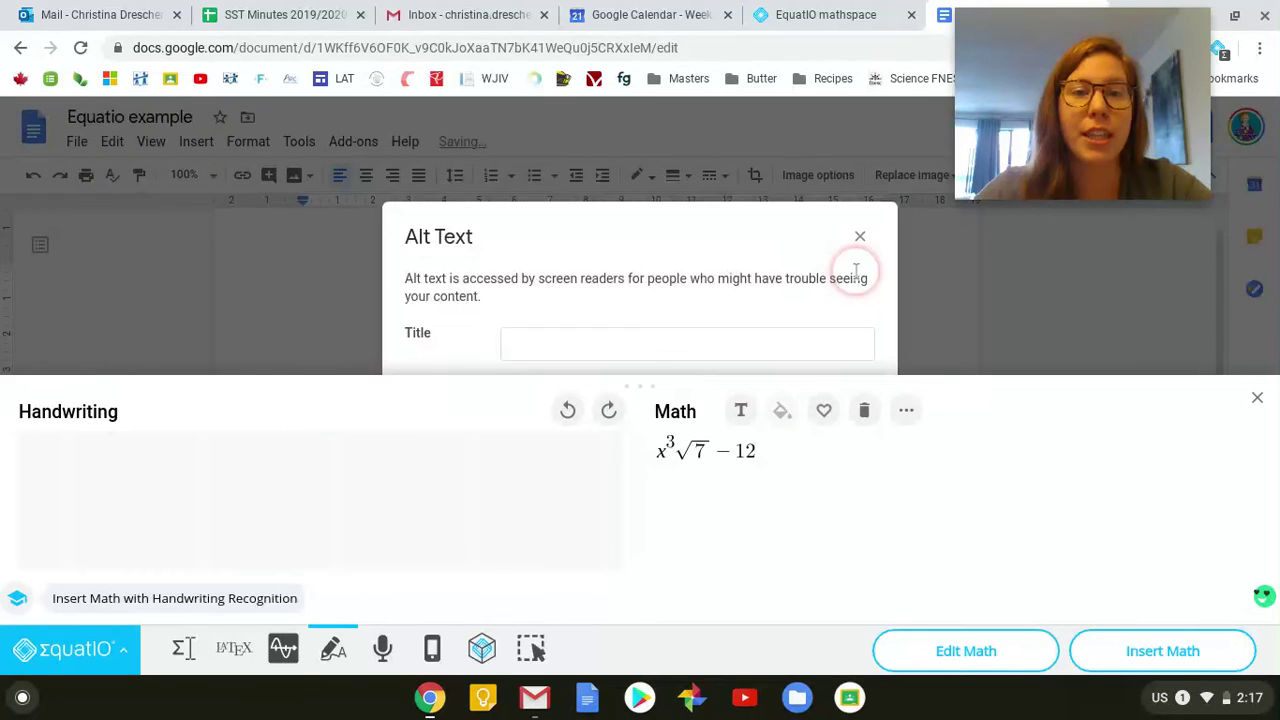
pyautogui.click(855, 276)
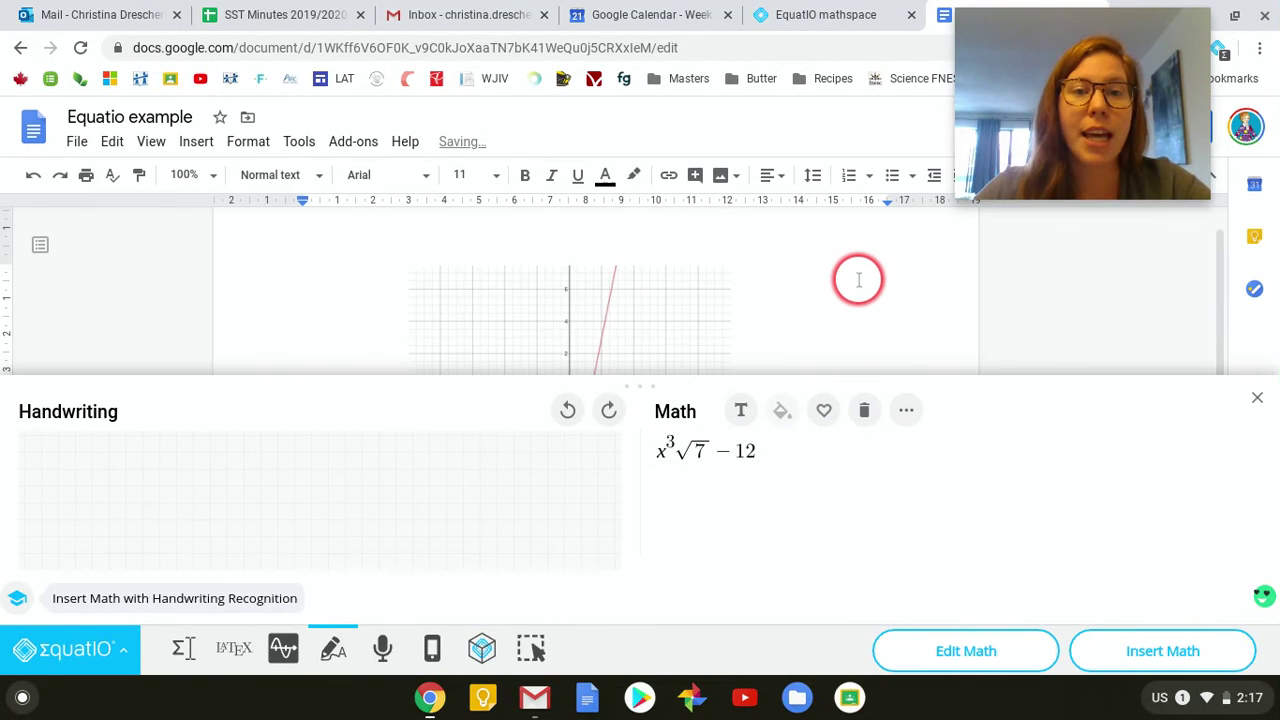
pyautogui.scroll(-1, 860, 282)
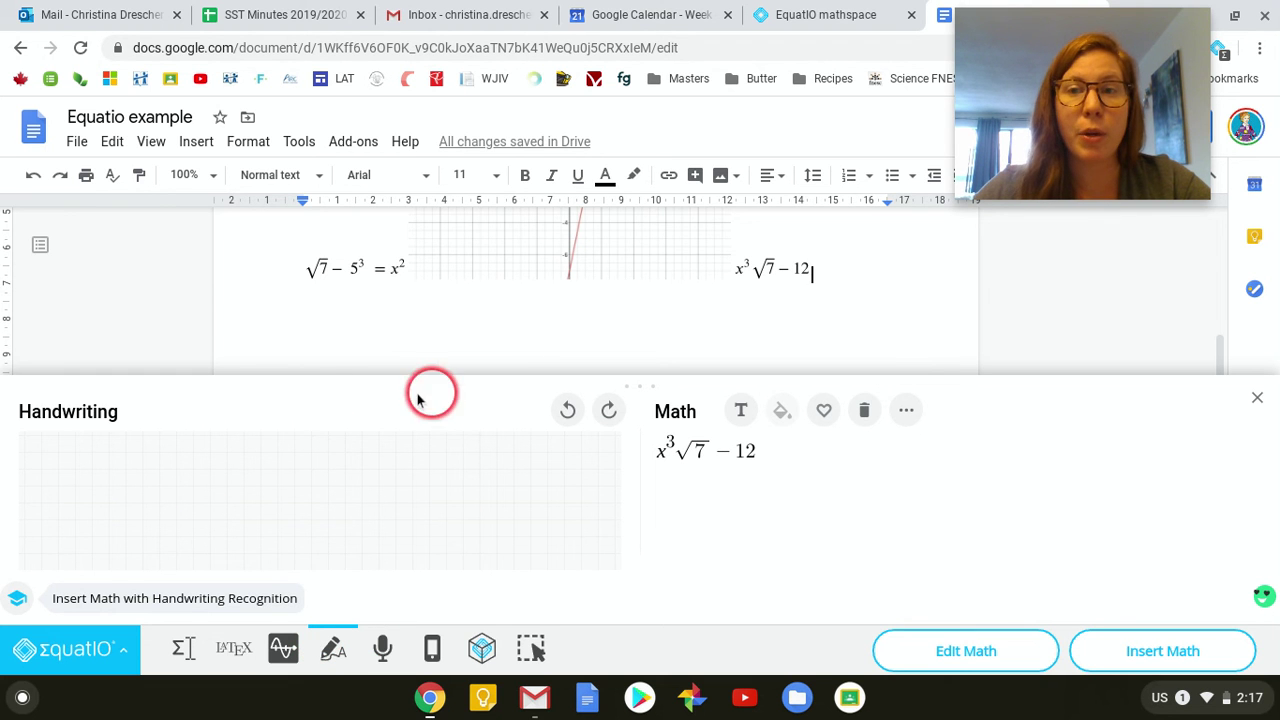
# Step: Dictate 5x² − 7 + 2p into the math field using speech input, and stop the recording
pyautogui.click(389, 645)
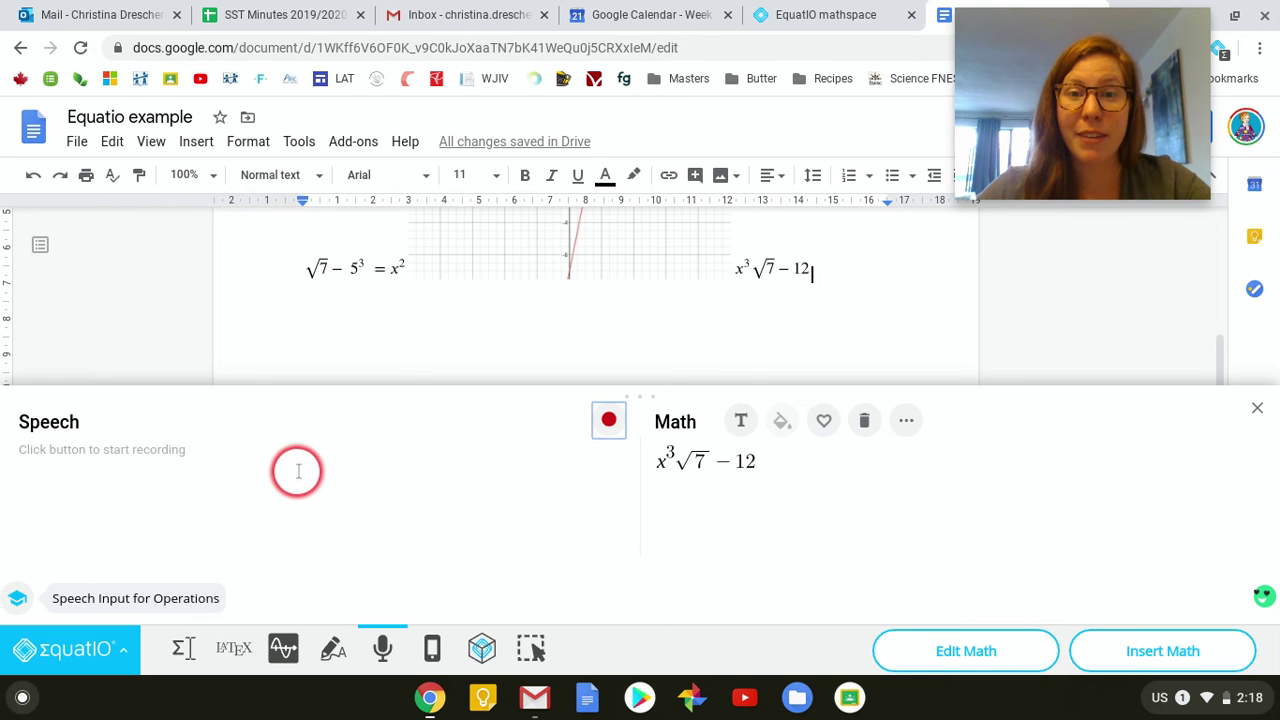
pyautogui.click(609, 422)
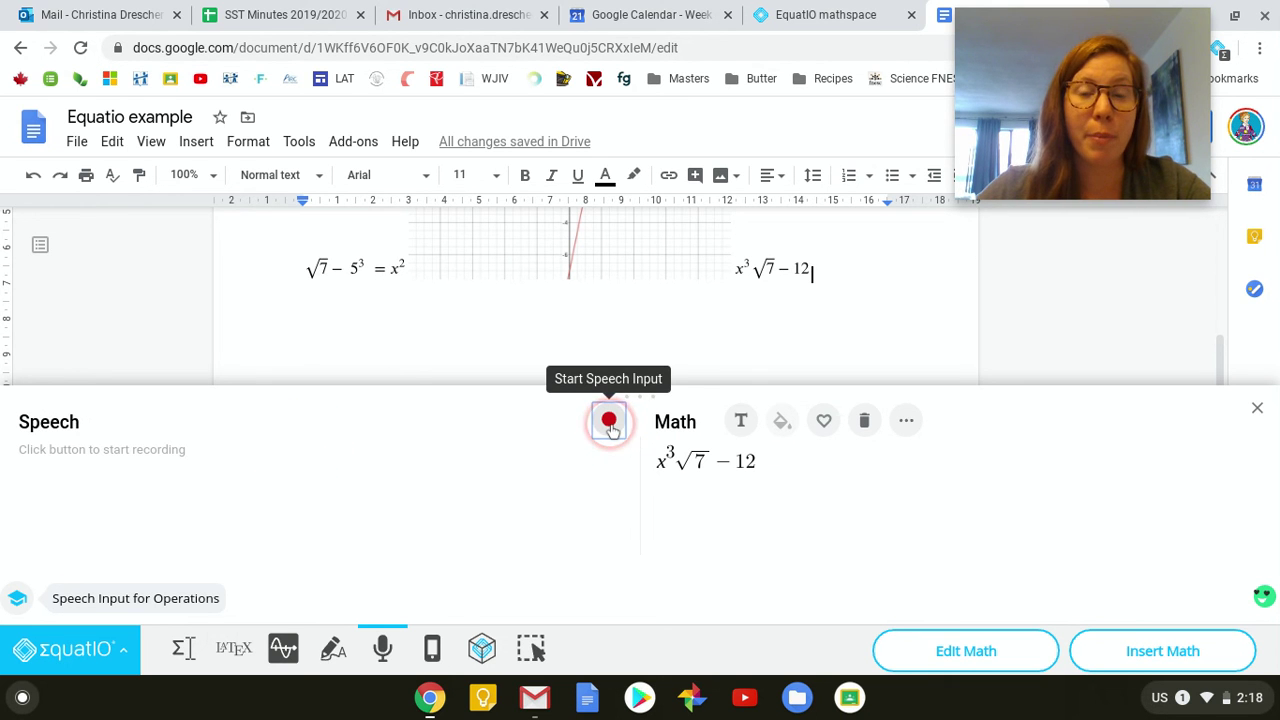
pyautogui.click(570, 503)
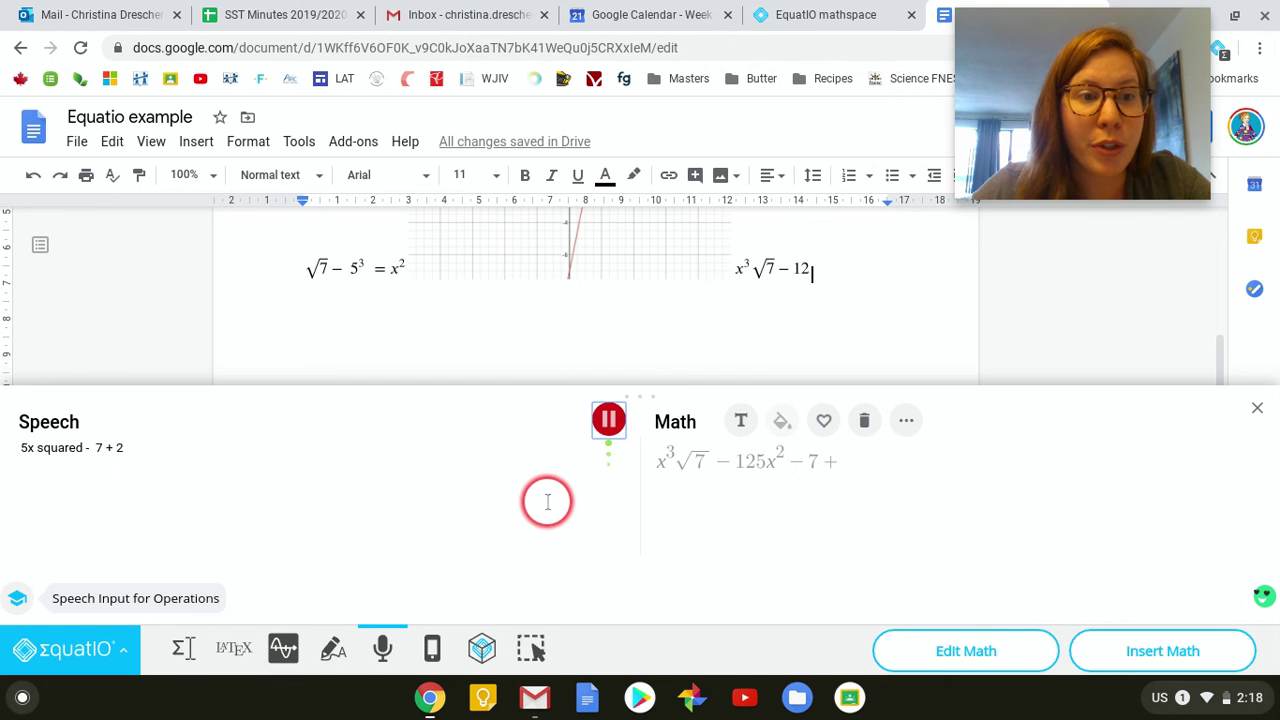
pyautogui.click(610, 420)
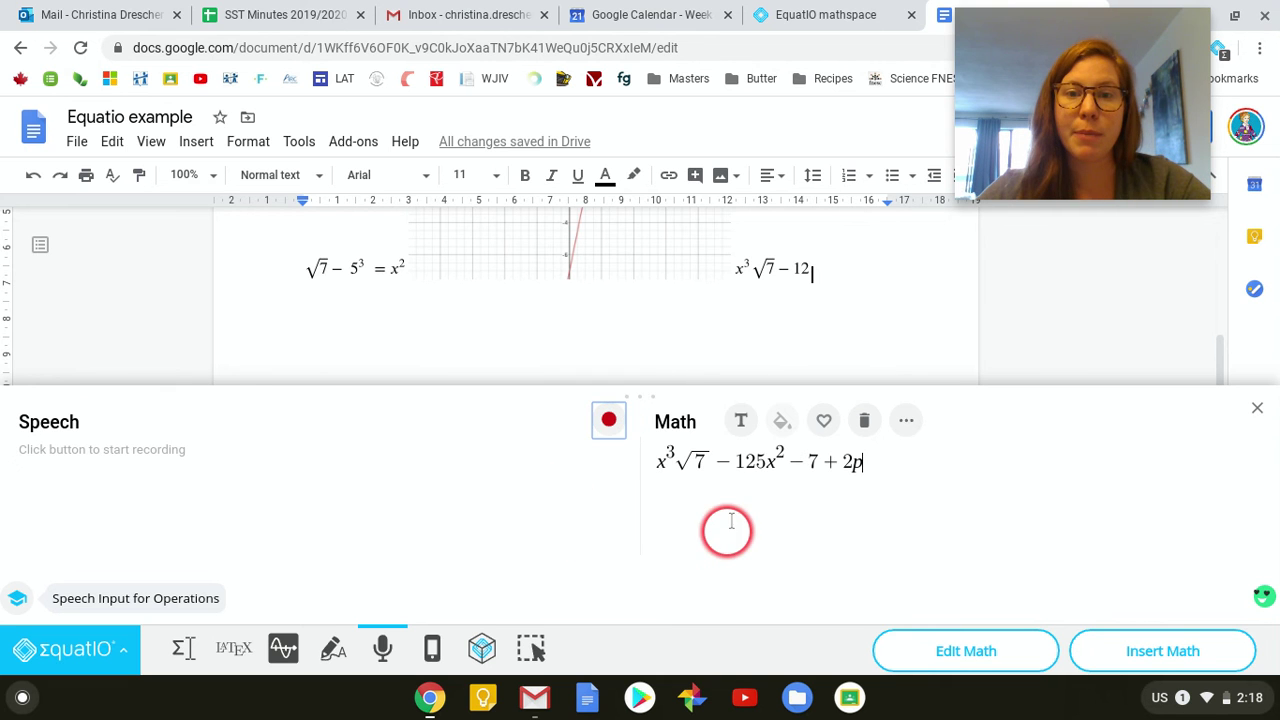
# Step: Delete the leading x³√7 − 12 from the math field, leaving only the dictated expression
pyautogui.click(760, 462)
pyautogui.moveTo(755, 462); pyautogui.dragTo(646, 460)
pyautogui.press('BackSpace')
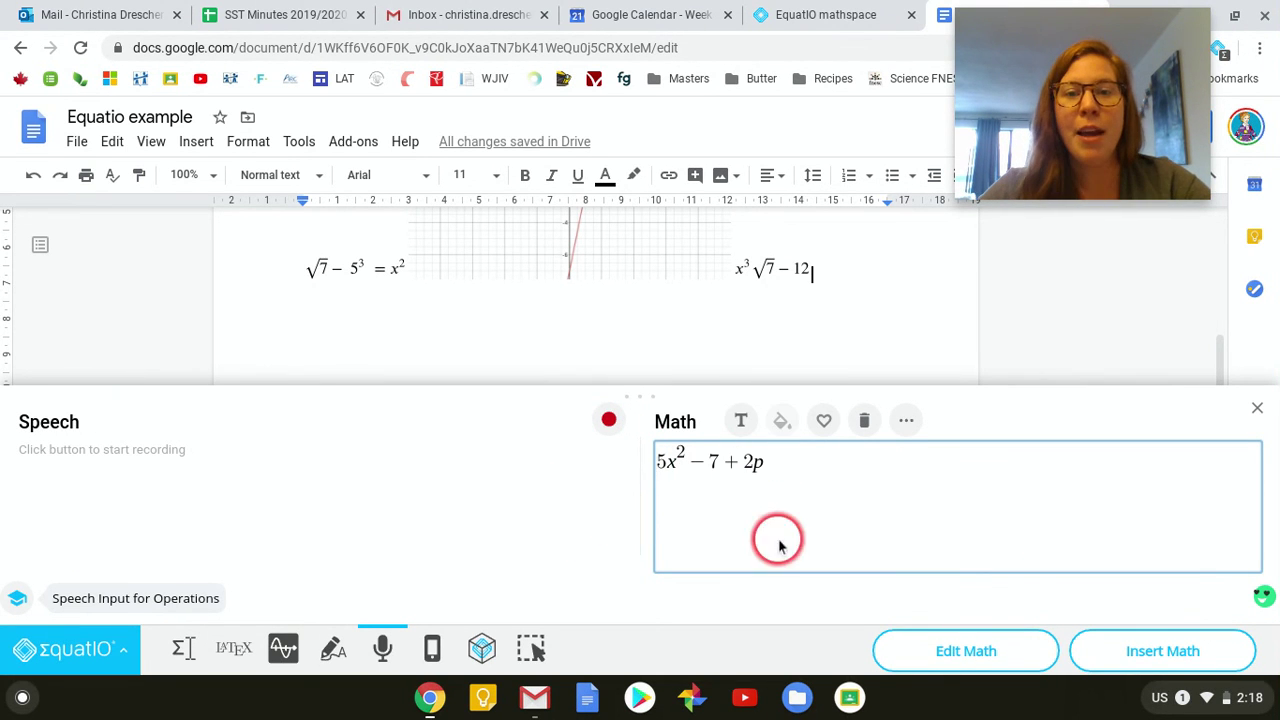
# Step: Add two new lines below 5x² − 7 + 2p and dictate "bracket 3 - x bracket -7 plus times squared"
pyautogui.click(795, 469)
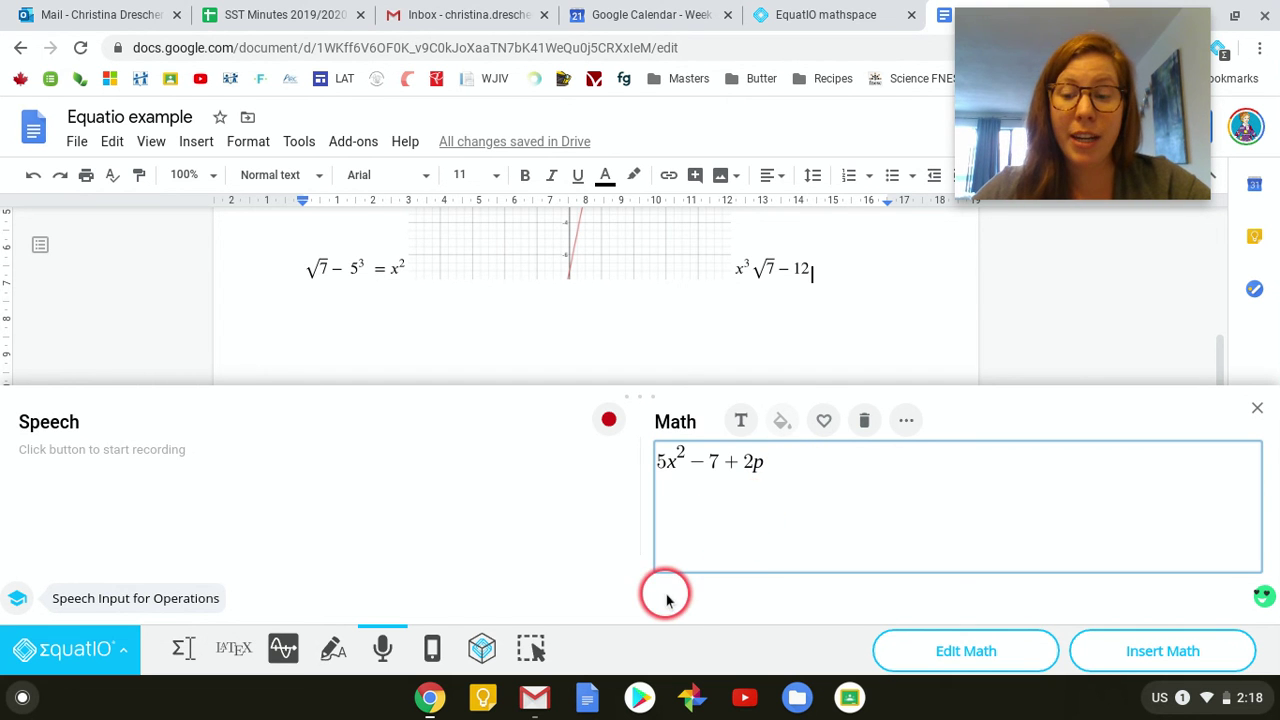
pyautogui.press('Return')
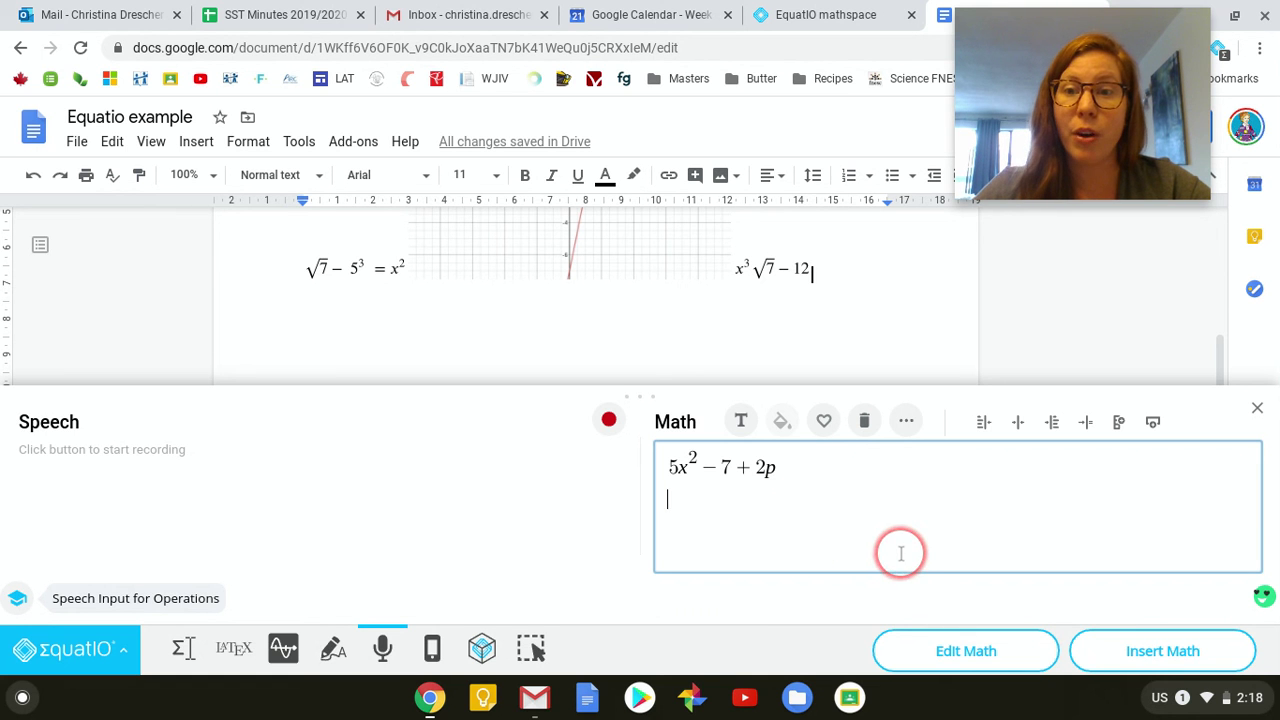
pyautogui.press('Return')
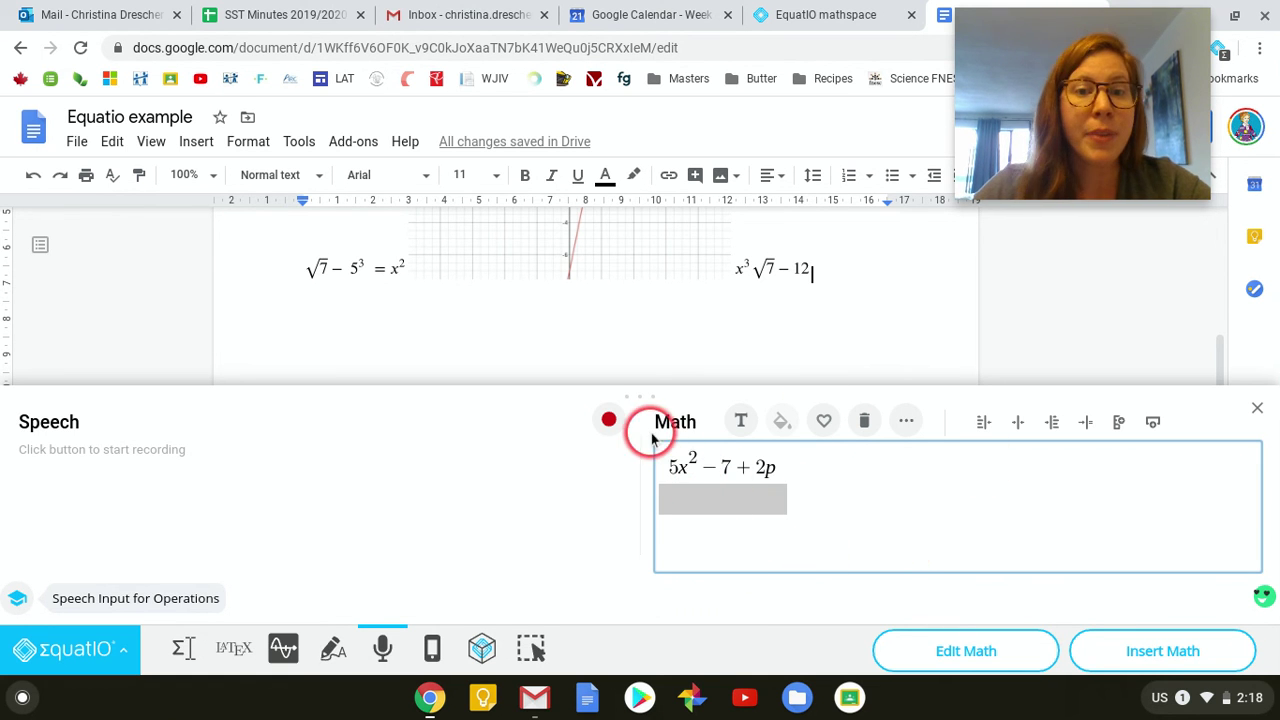
pyautogui.click(612, 418)
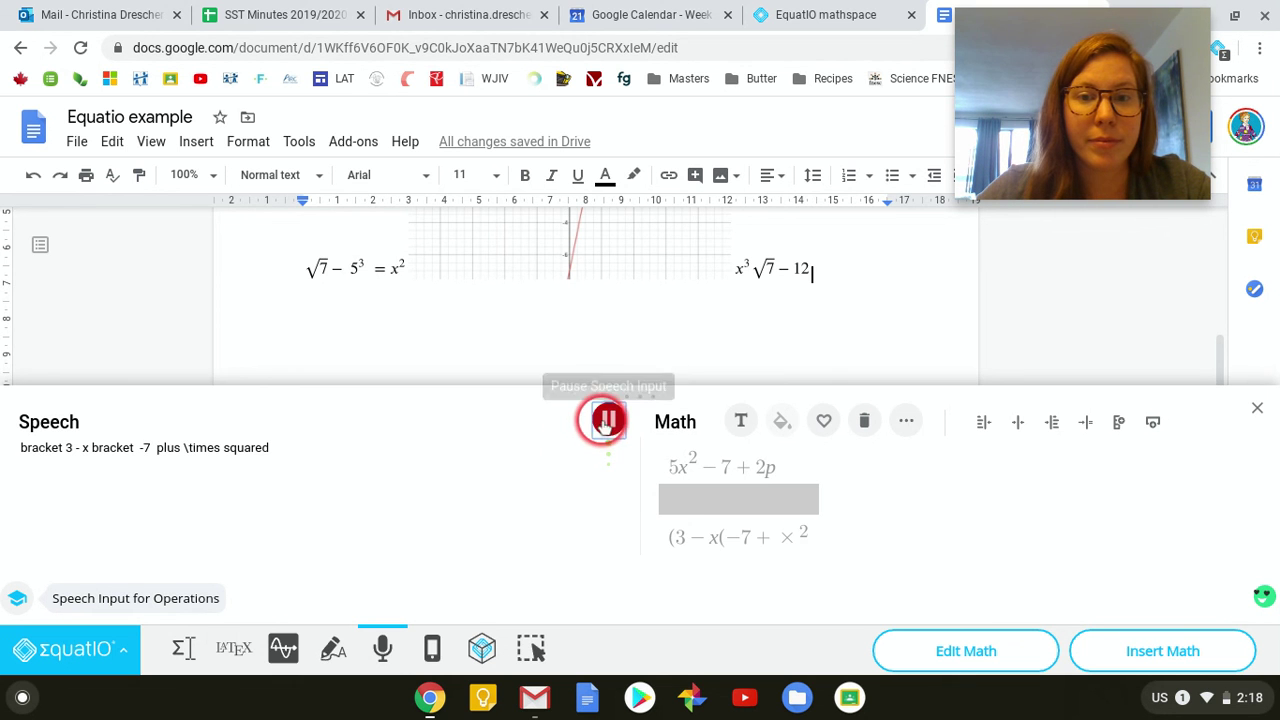
pyautogui.click(608, 422)
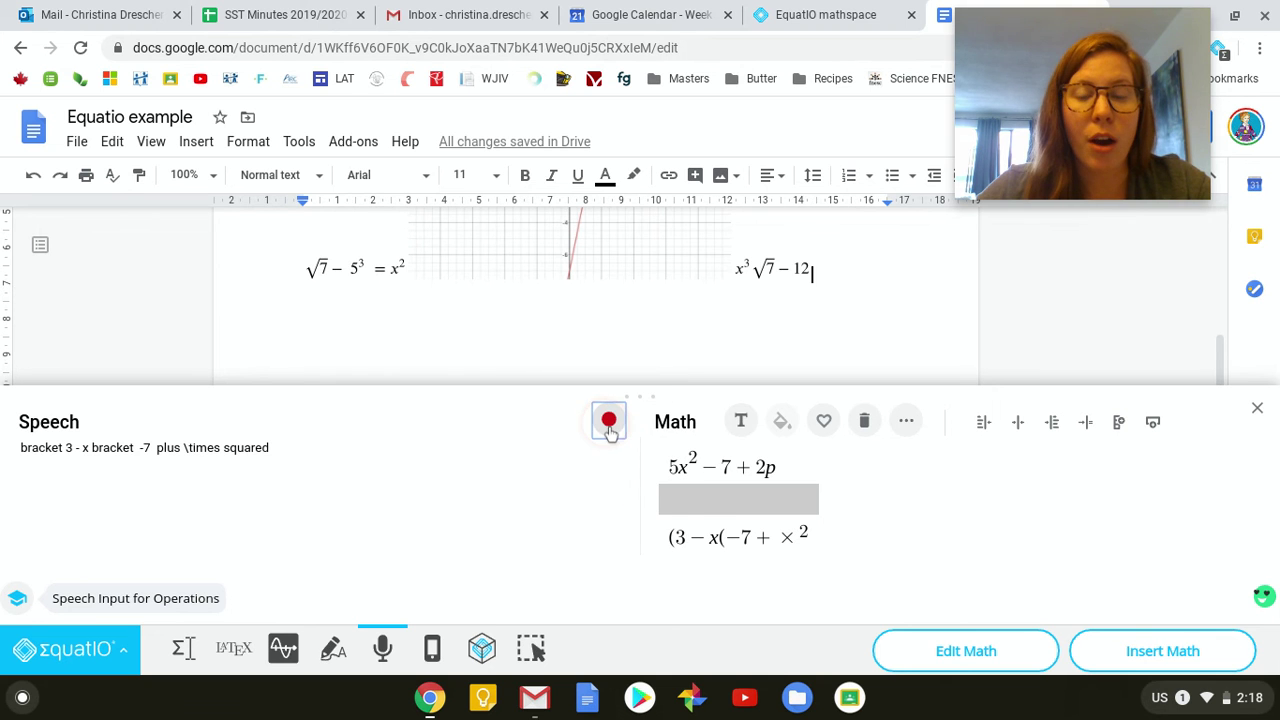
# Step: Replace the second opening bracket and its minus sign in the dictated line with a closing bracket after 3 − x
pyautogui.click(720, 533)
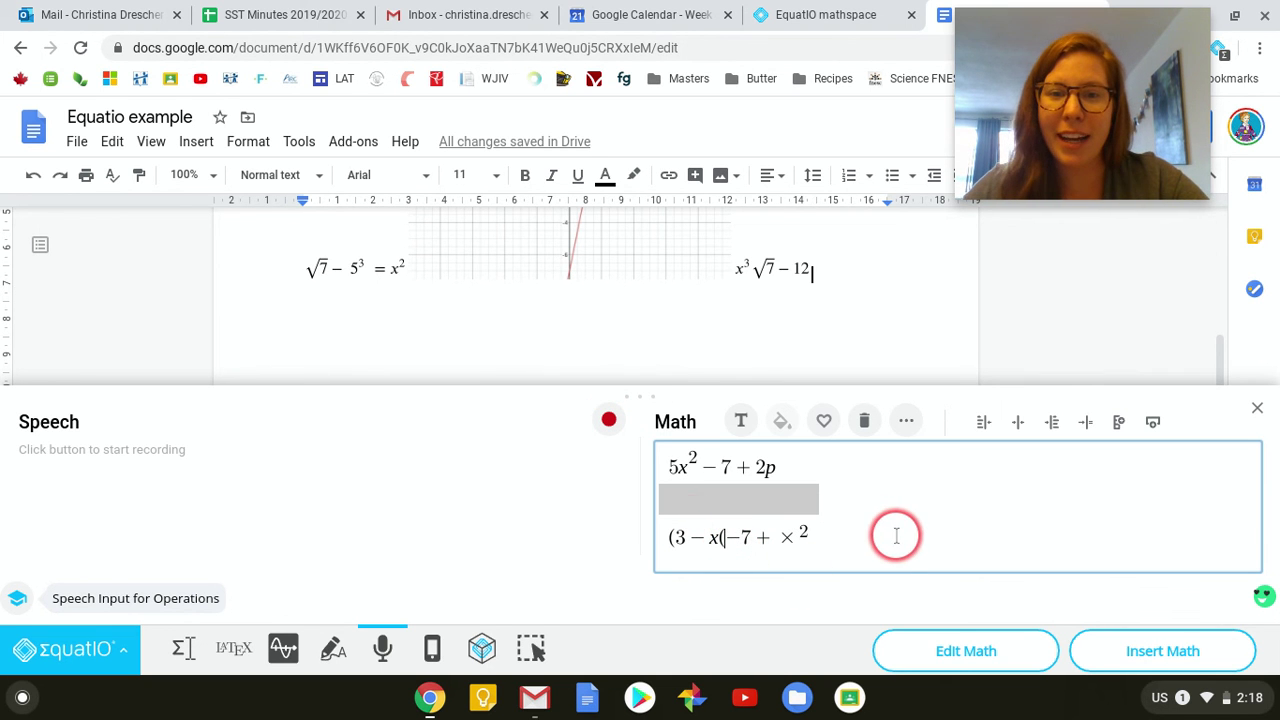
pyautogui.press('Right')
pyautogui.press('BackSpace')
pyautogui.press('BackSpace')
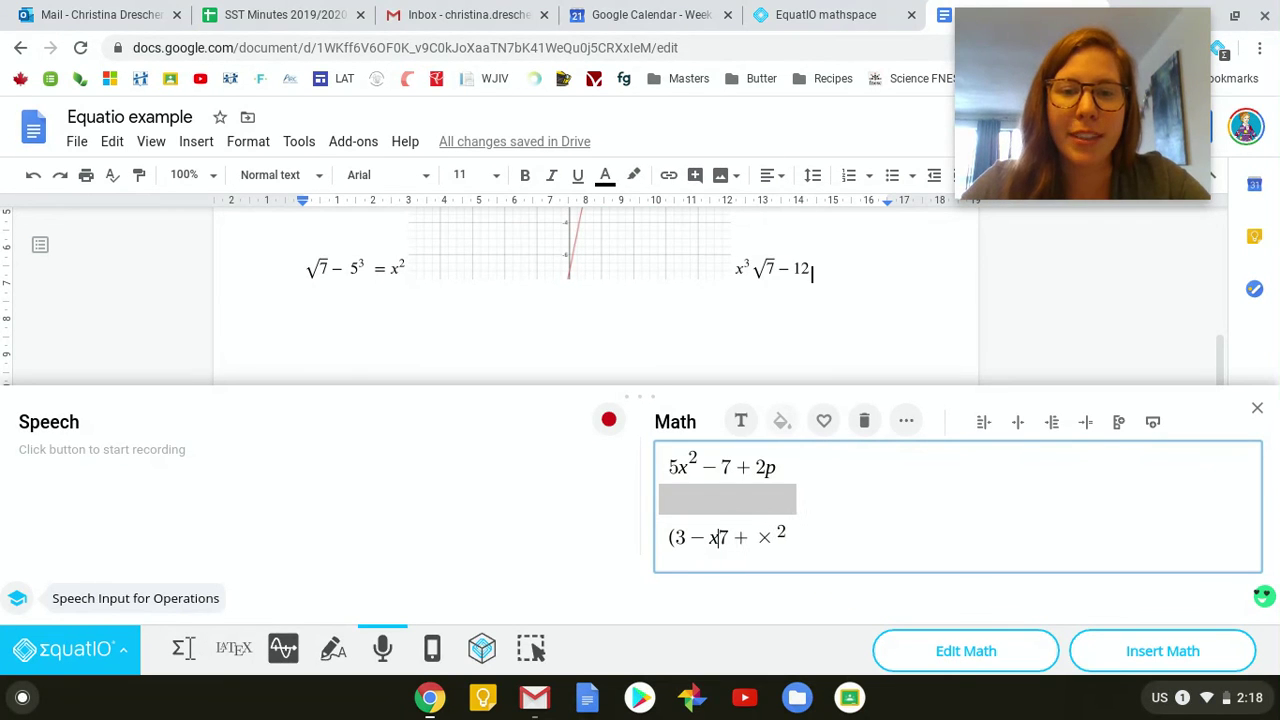
pyautogui.write(')')
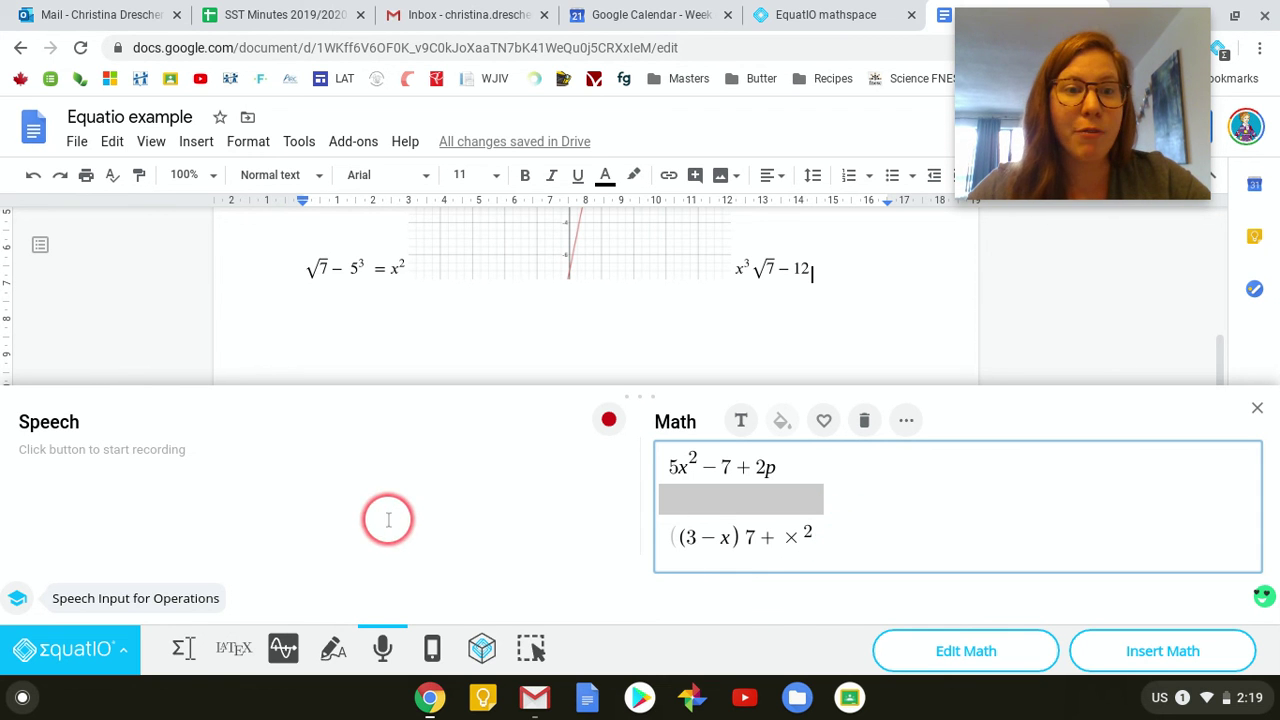
# Step: Open the EquatIO Mobile information with its compatible devices and QR code
pyautogui.click(432, 648)
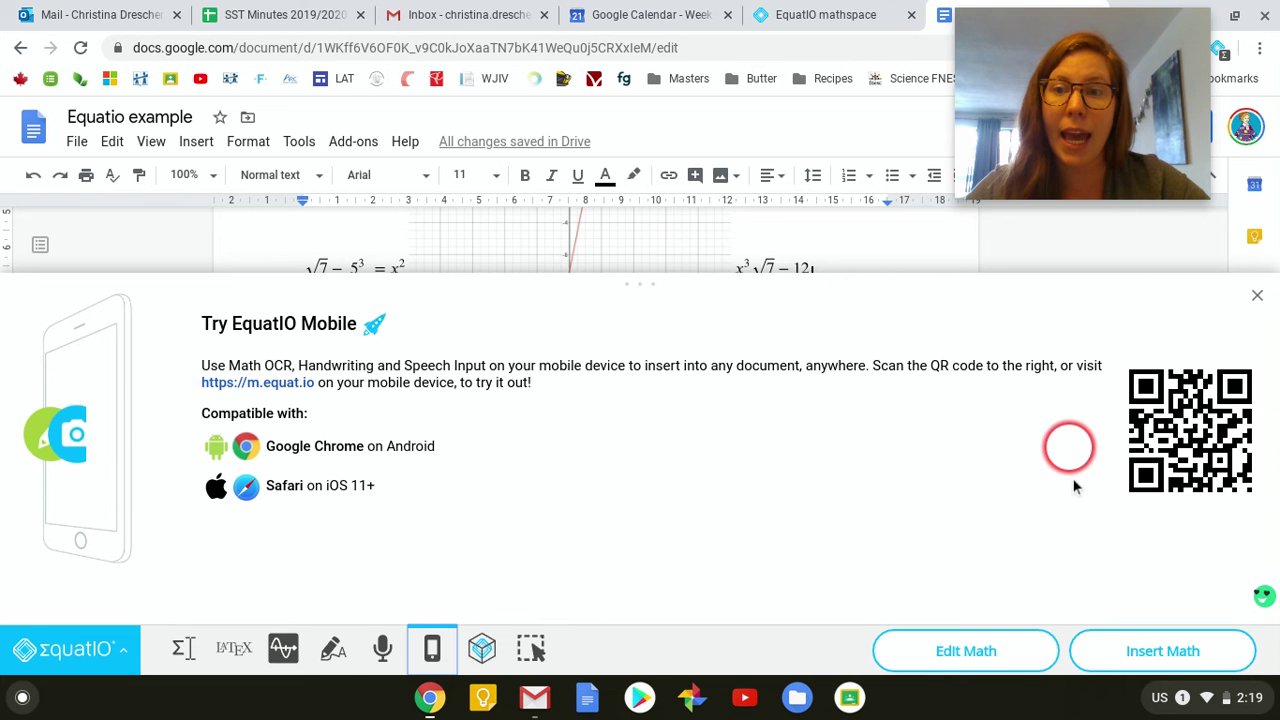
# Step: Open a mathspace linked to the Equatio example document and dismiss its introductory message
pyautogui.click(481, 648)
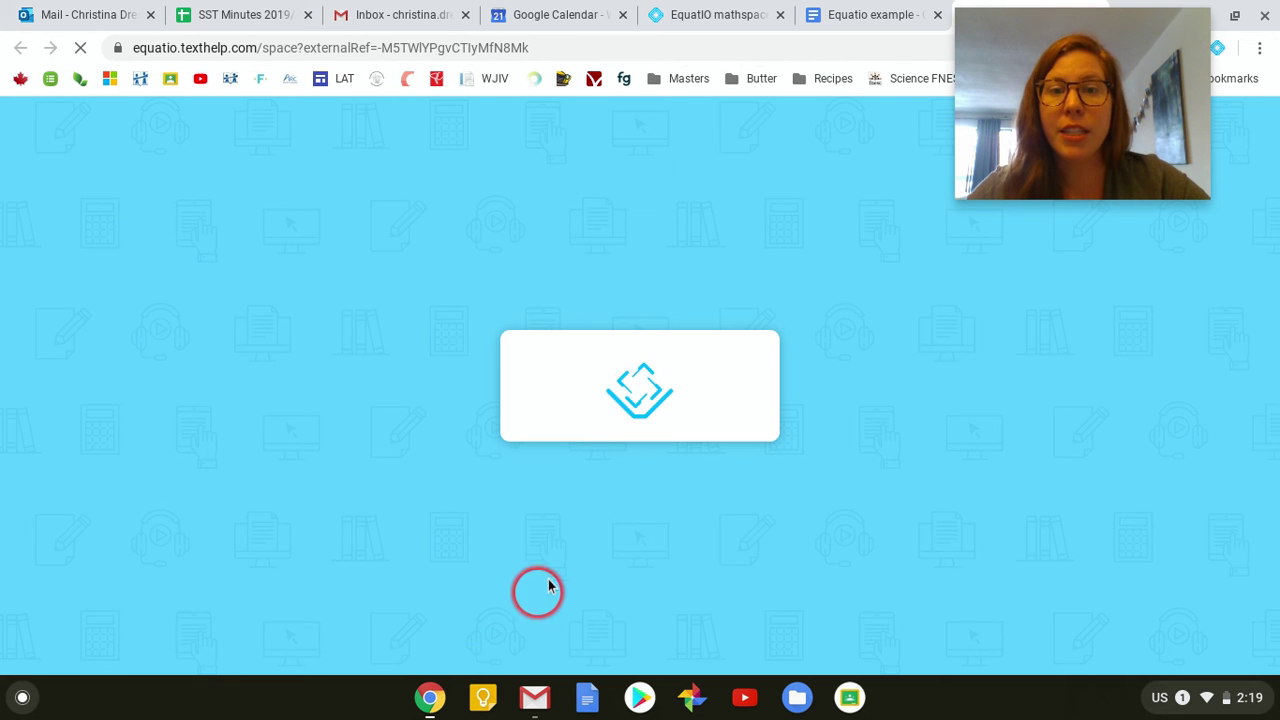
pyautogui.click(885, 14)
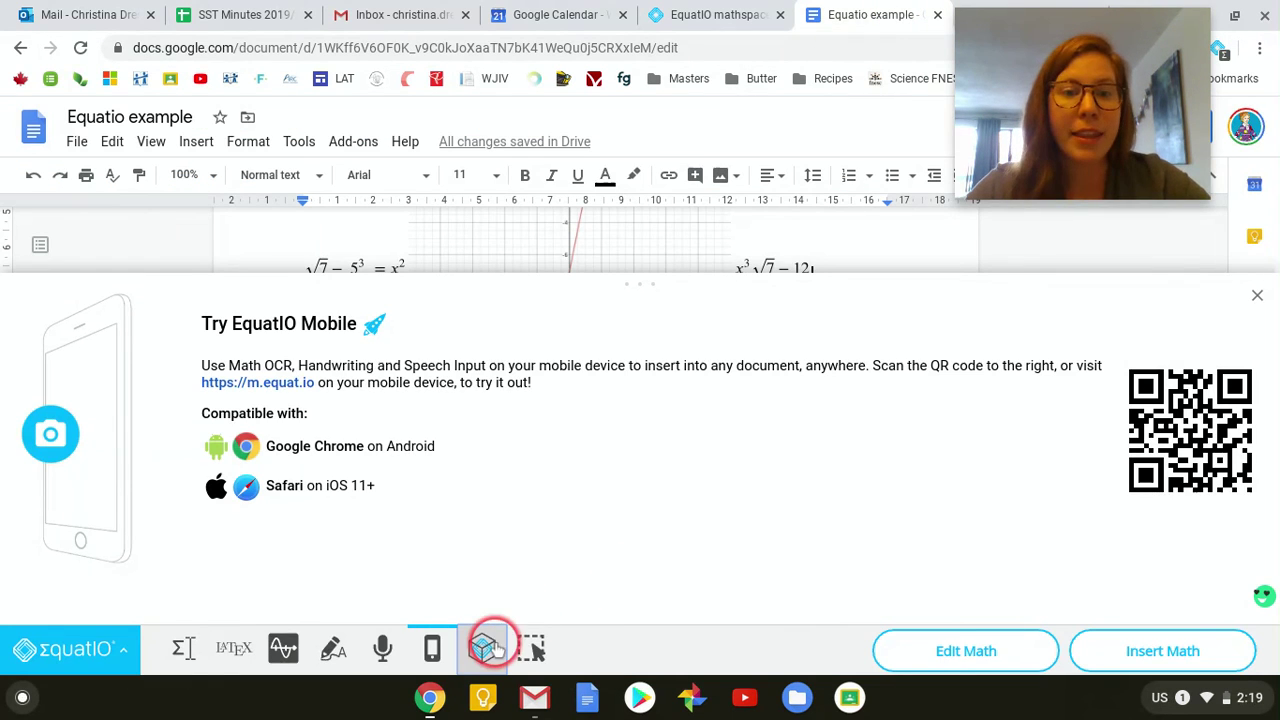
pyautogui.click(483, 648)
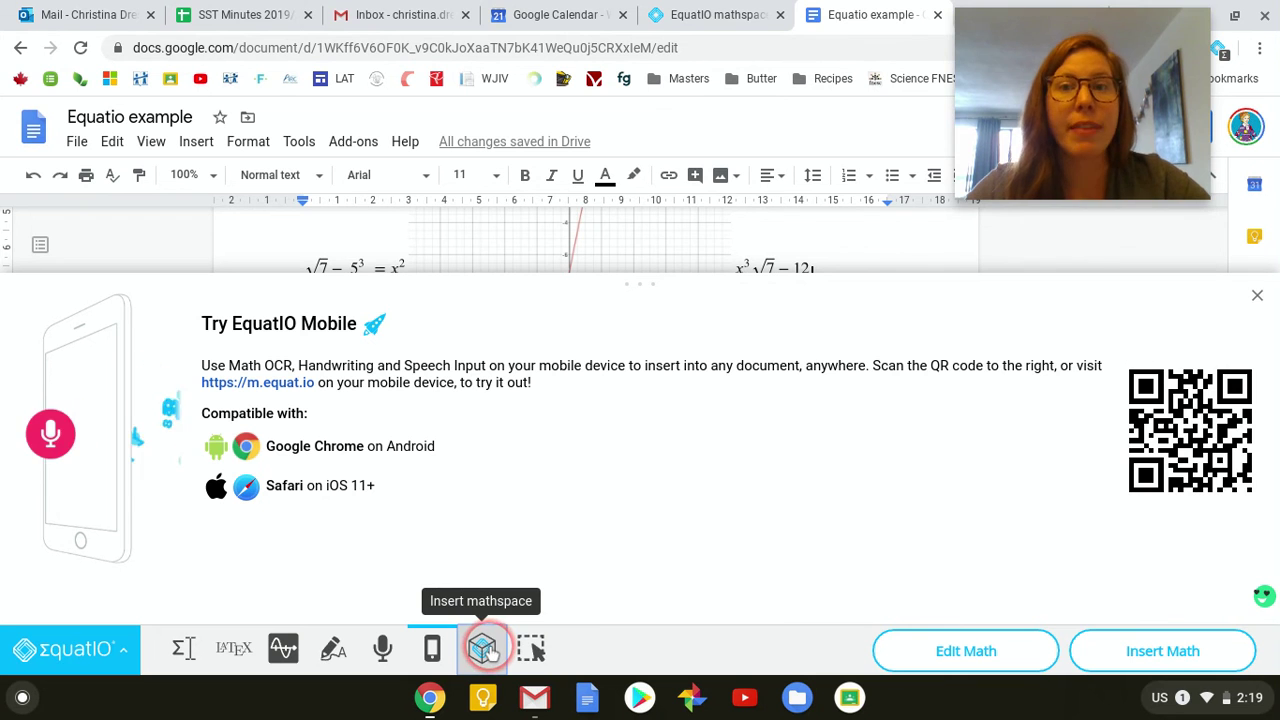
pyautogui.moveTo(980, 194); pyautogui.dragTo(1025, 306)
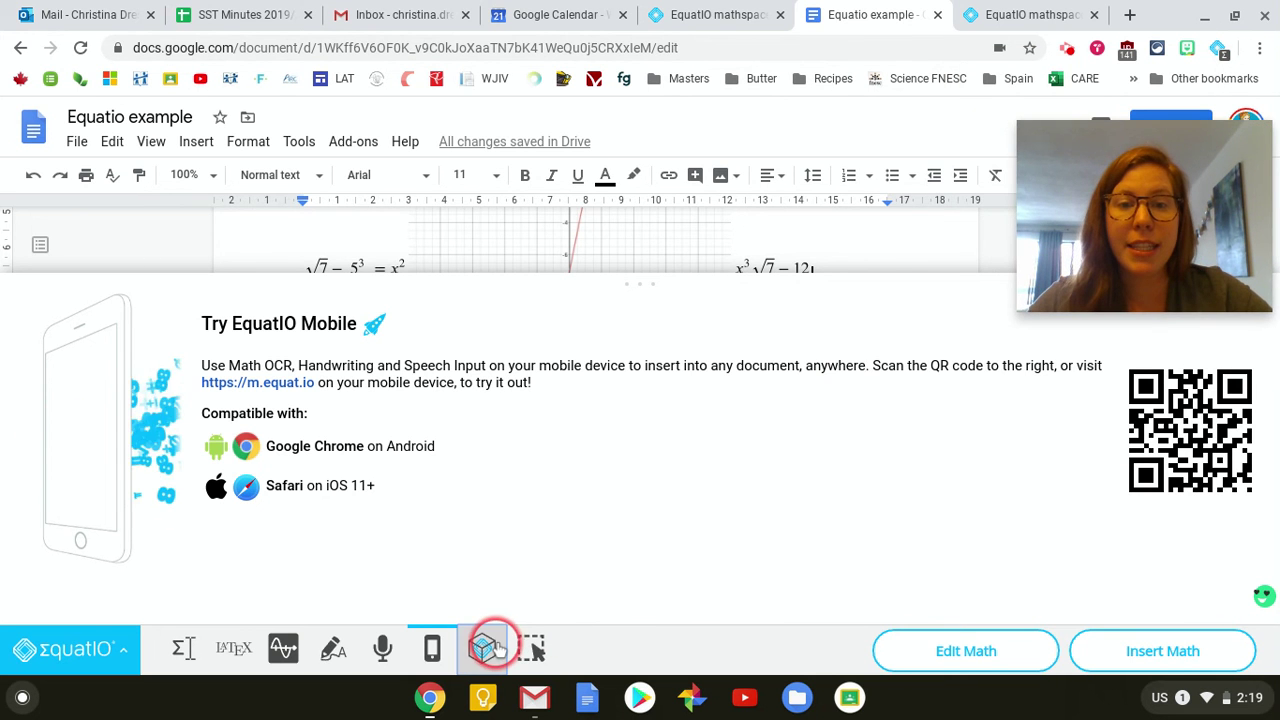
pyautogui.click(1020, 15)
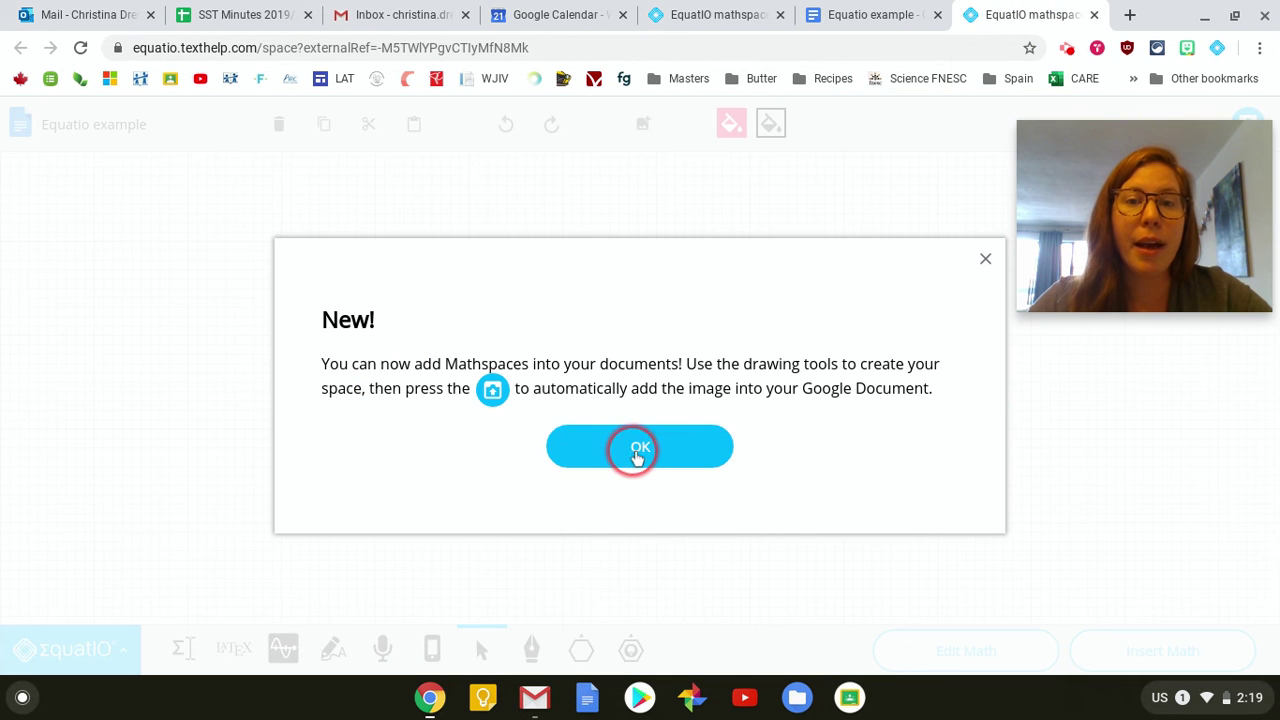
pyautogui.click(637, 455)
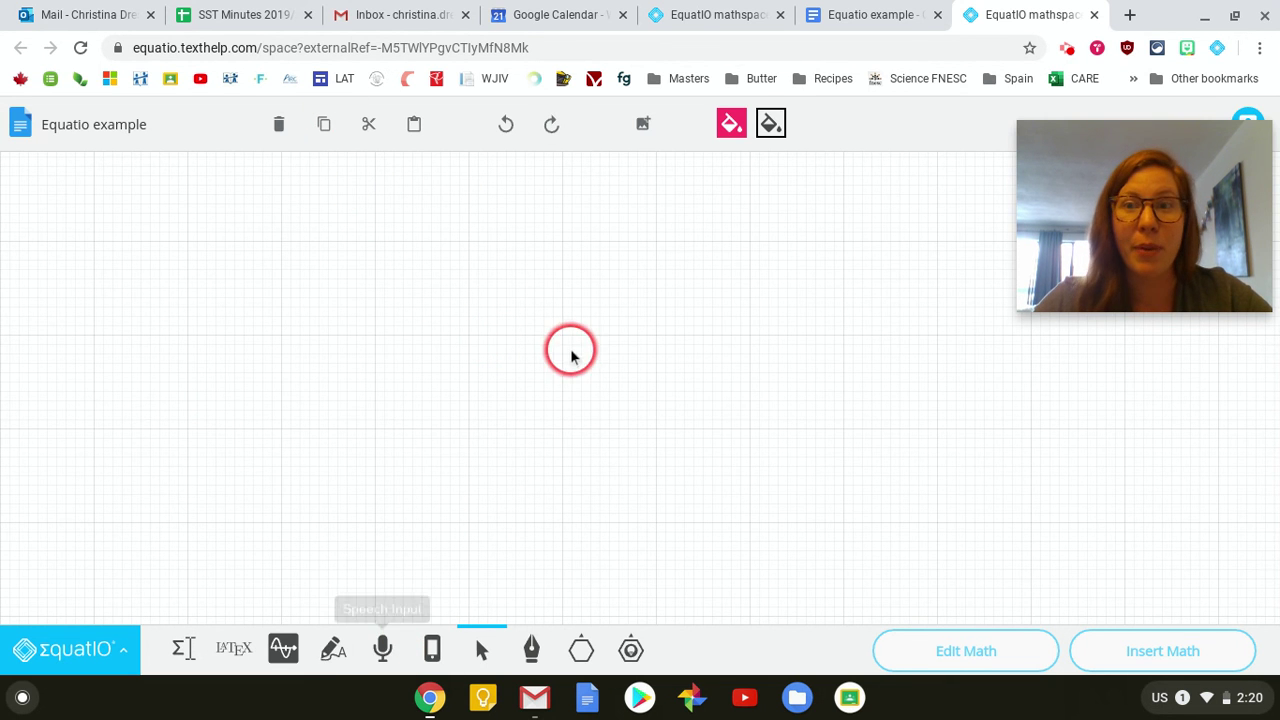
# Step: Return to the Equatio example document and activate EquatIO's Screenshot Reader in place of the mobile information
pyautogui.click(851, 12)
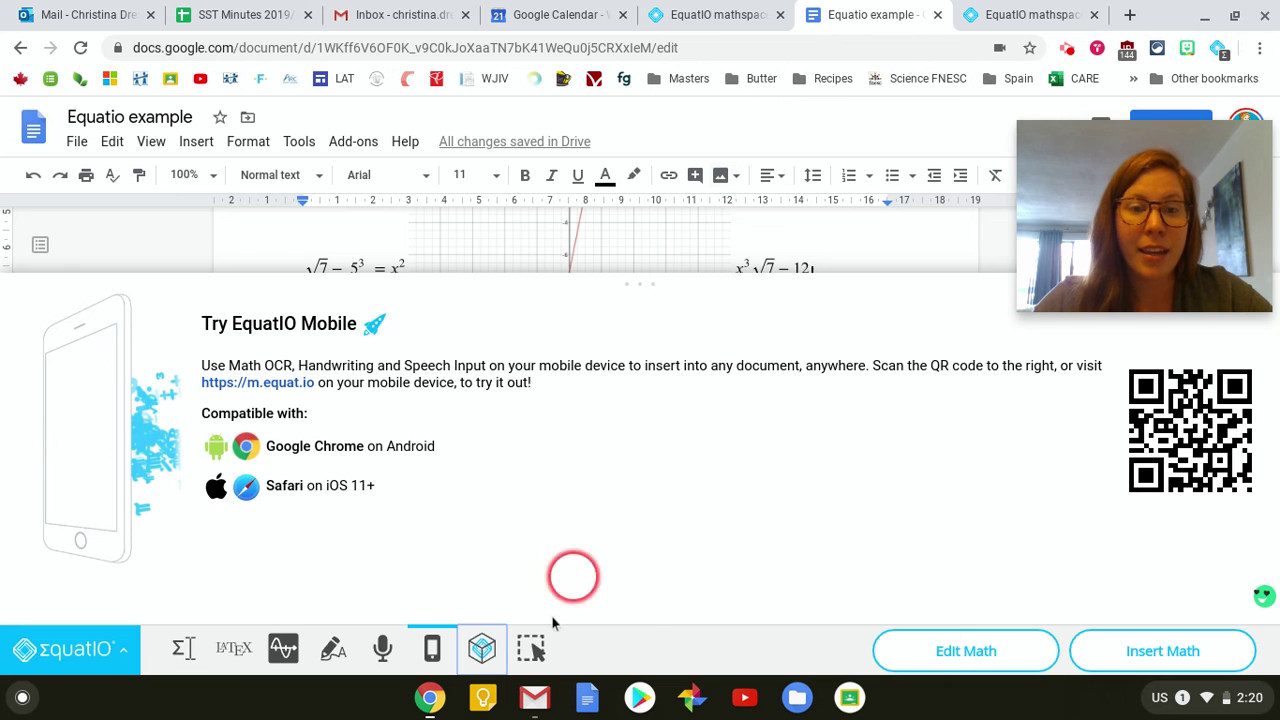
pyautogui.click(537, 650)
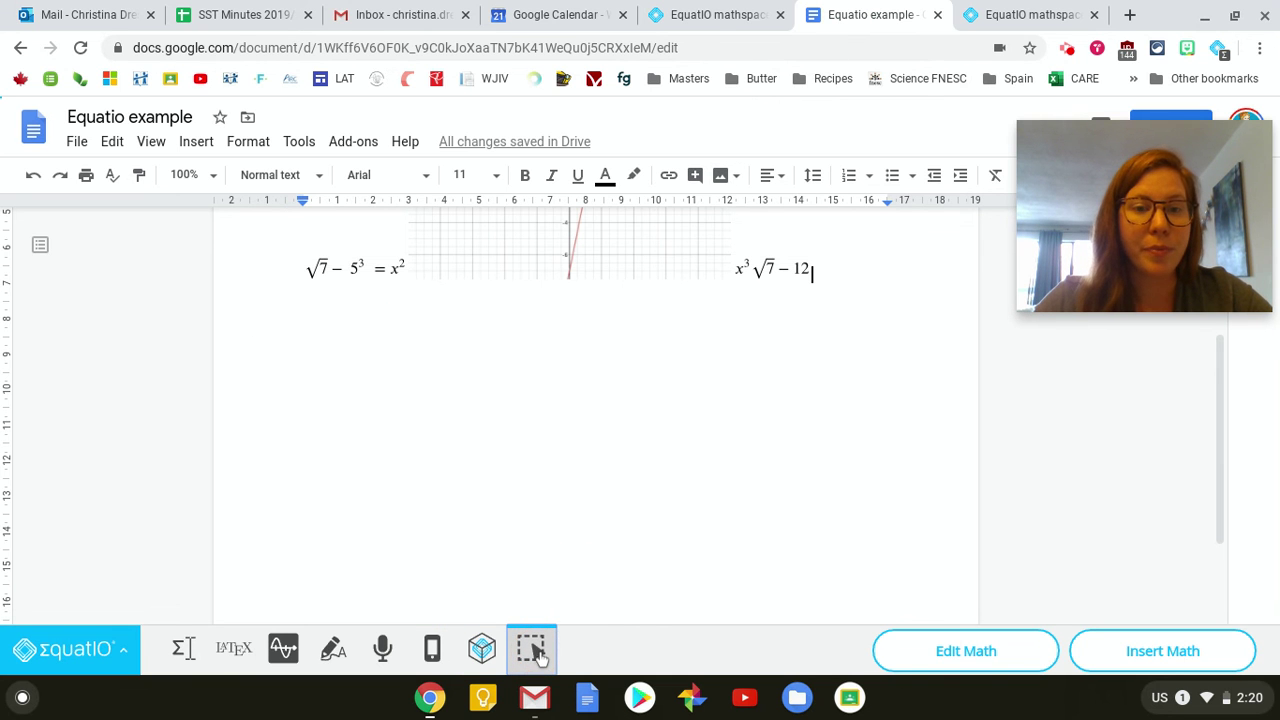
pyautogui.click(635, 636)
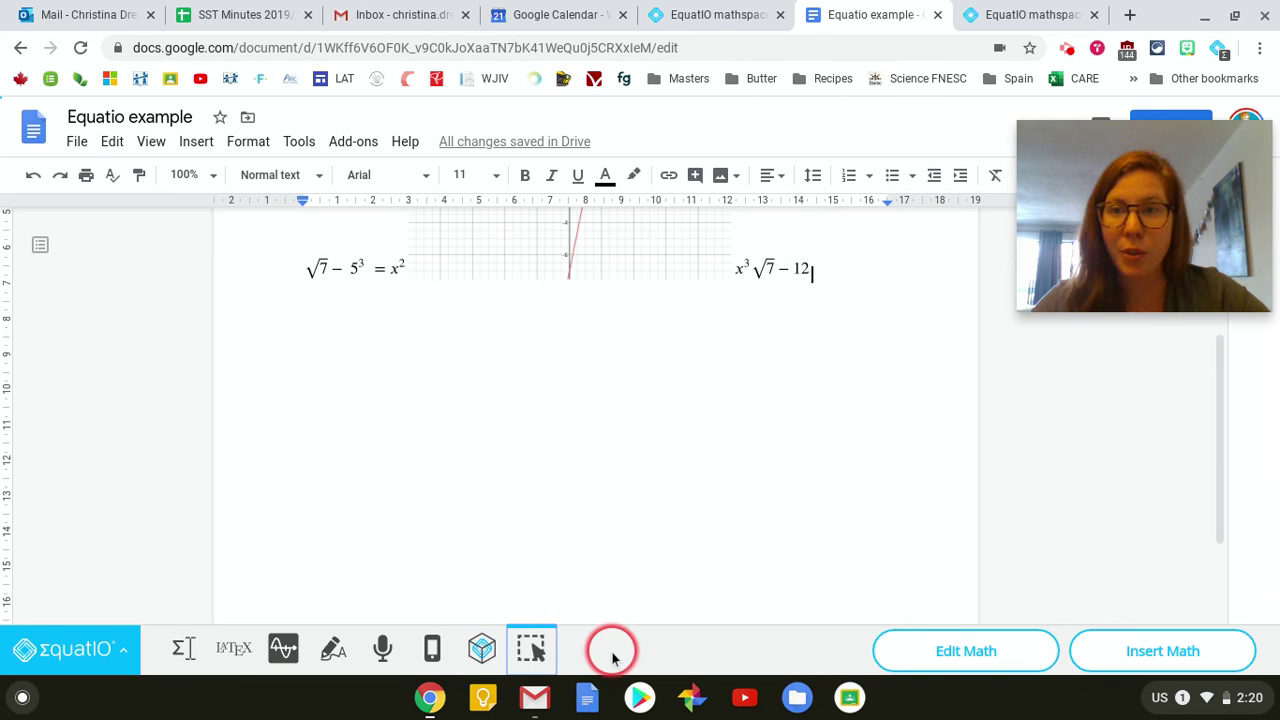
pyautogui.click(545, 658)
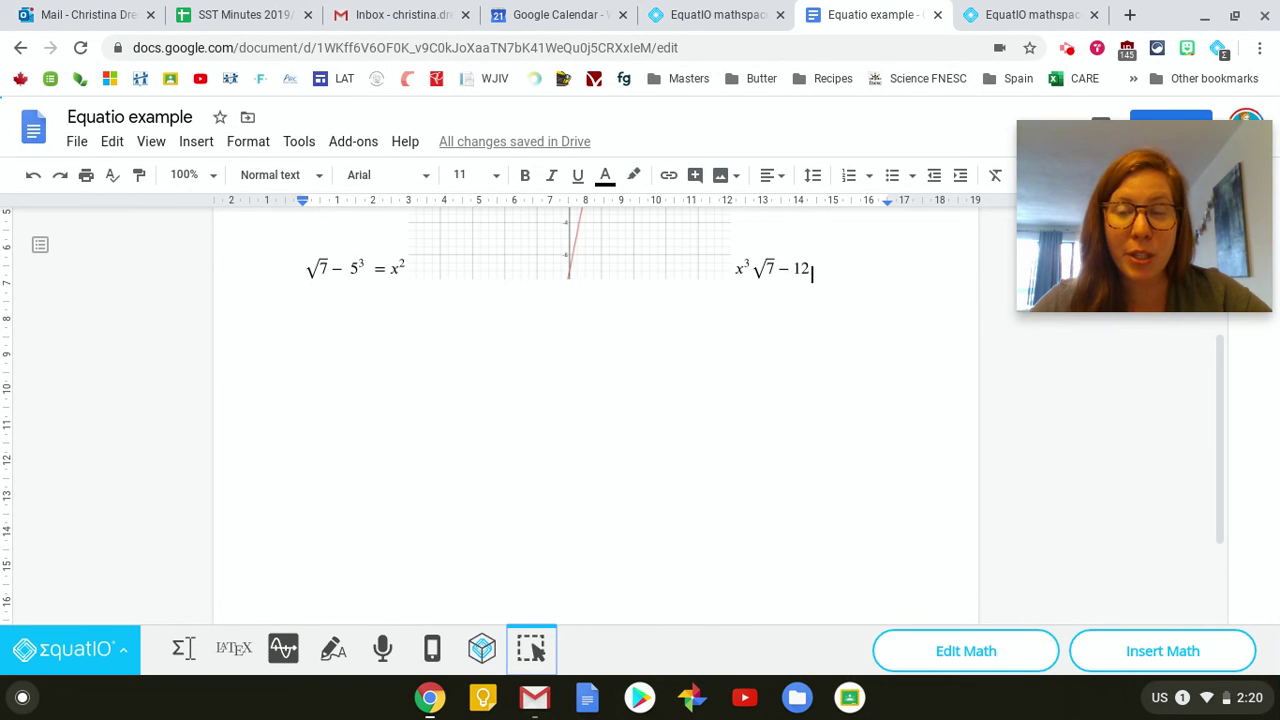
pyautogui.click(1067, 50)
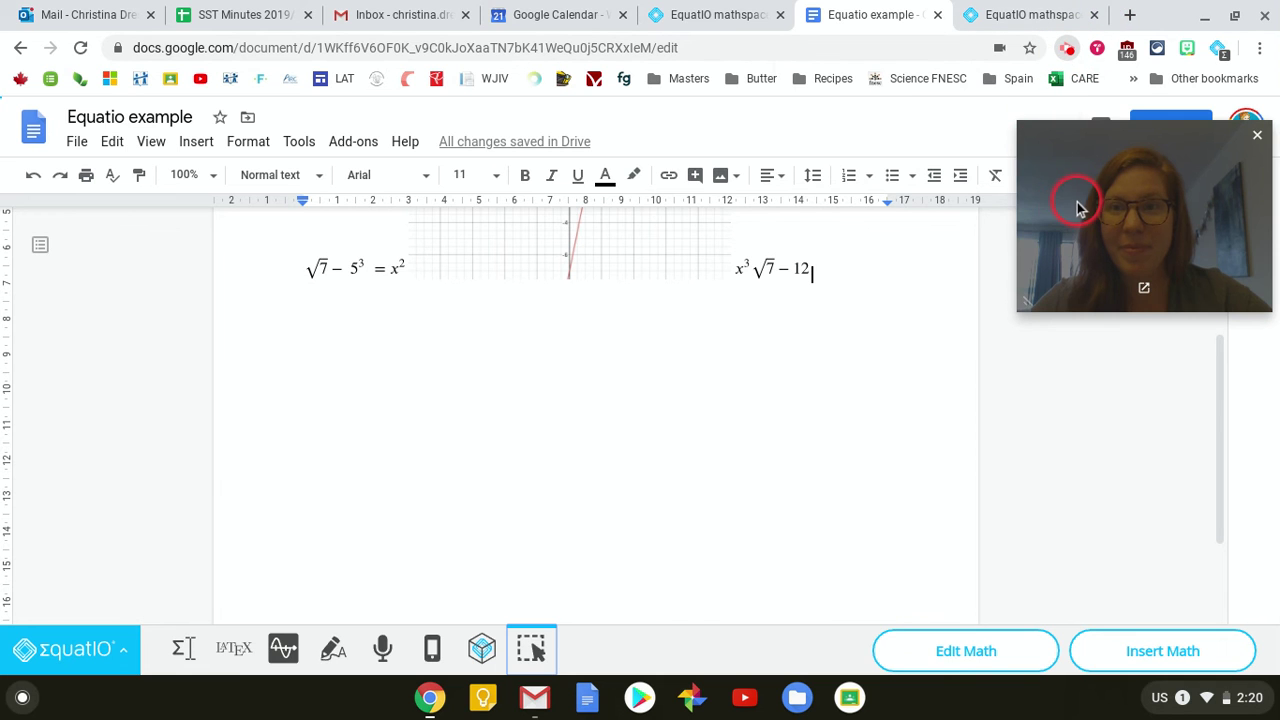